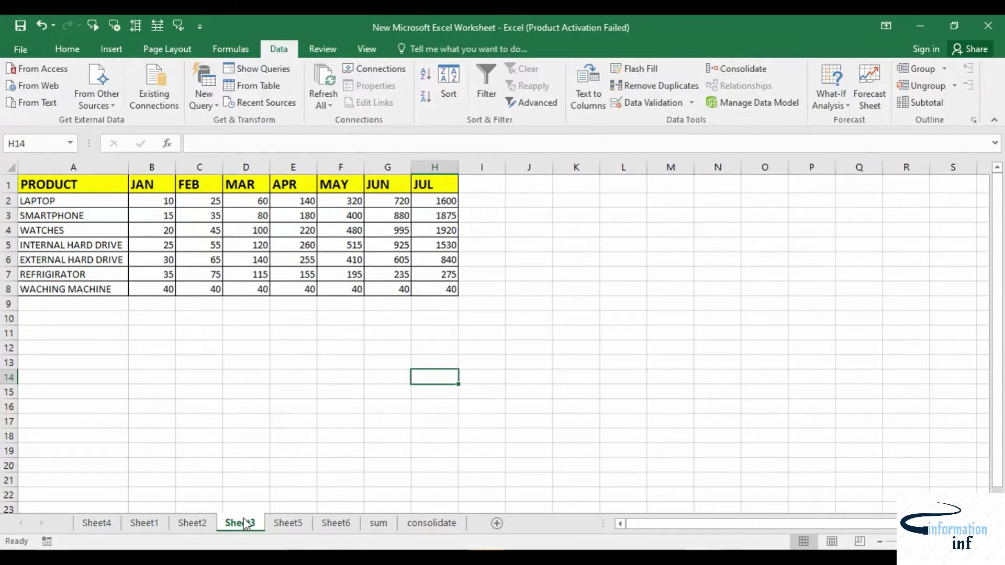
Review the monthly product tables on Sheet3, Sheet5 and Sheet6 and the empty table on the sum sheet
left_click(299, 525)
left_click(336, 524)
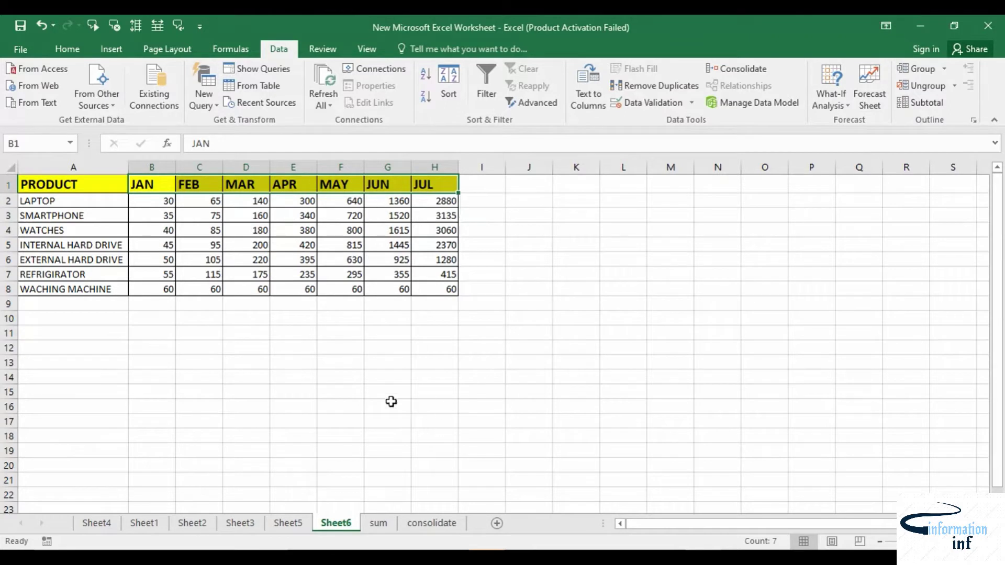
left_click(375, 524)
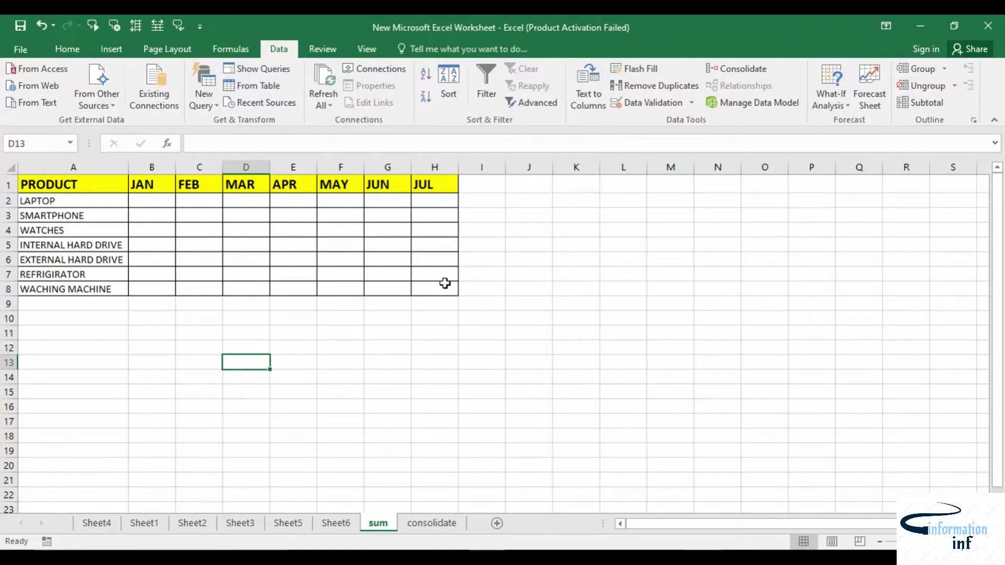
left_click(336, 524)
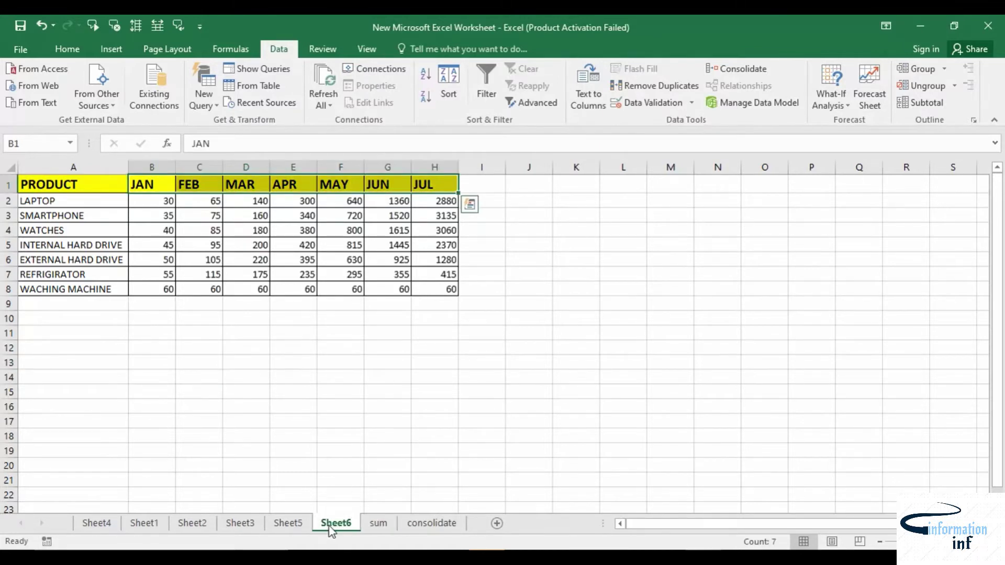
left_click(292, 526)
left_click(247, 525)
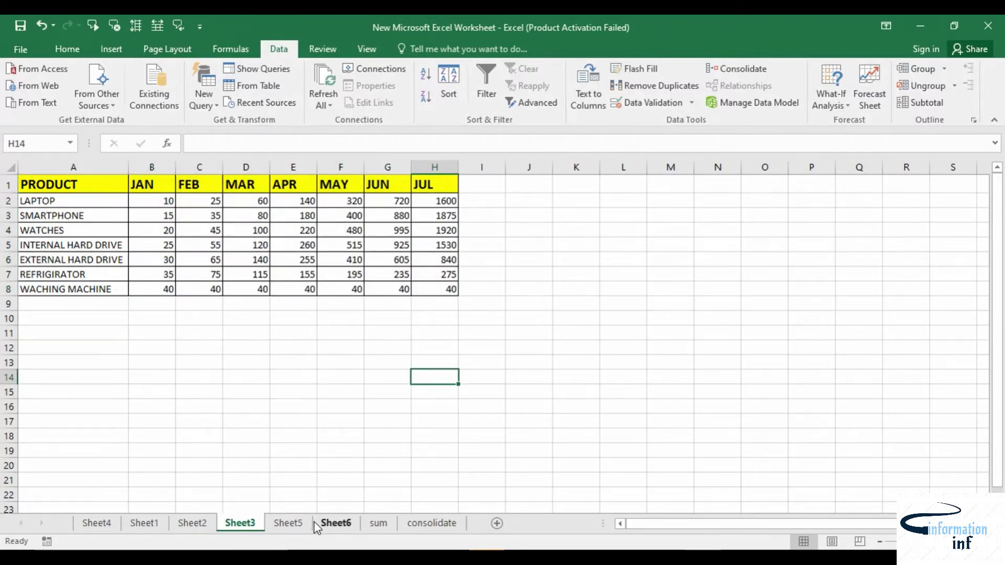
left_click(379, 525)
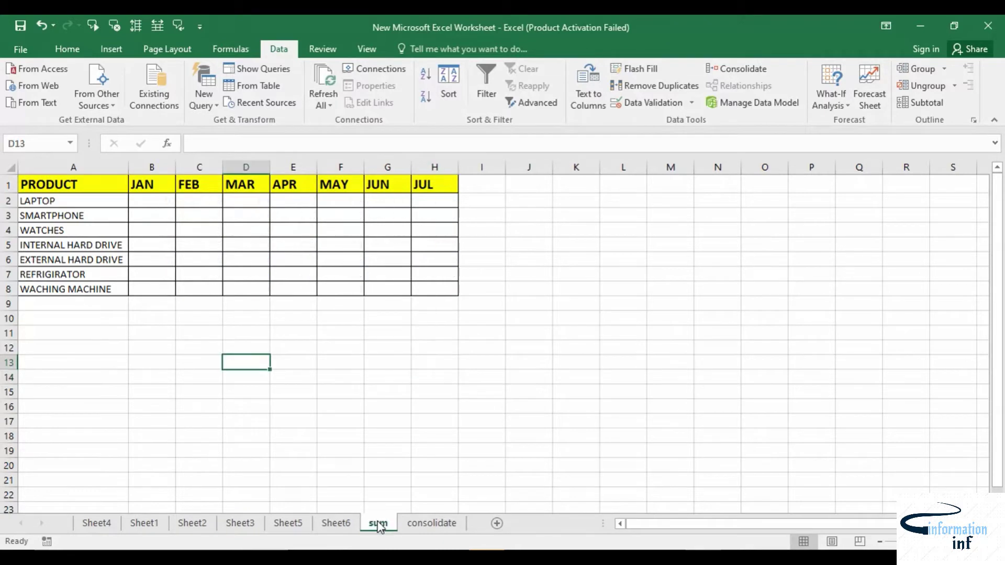
left_click(242, 525)
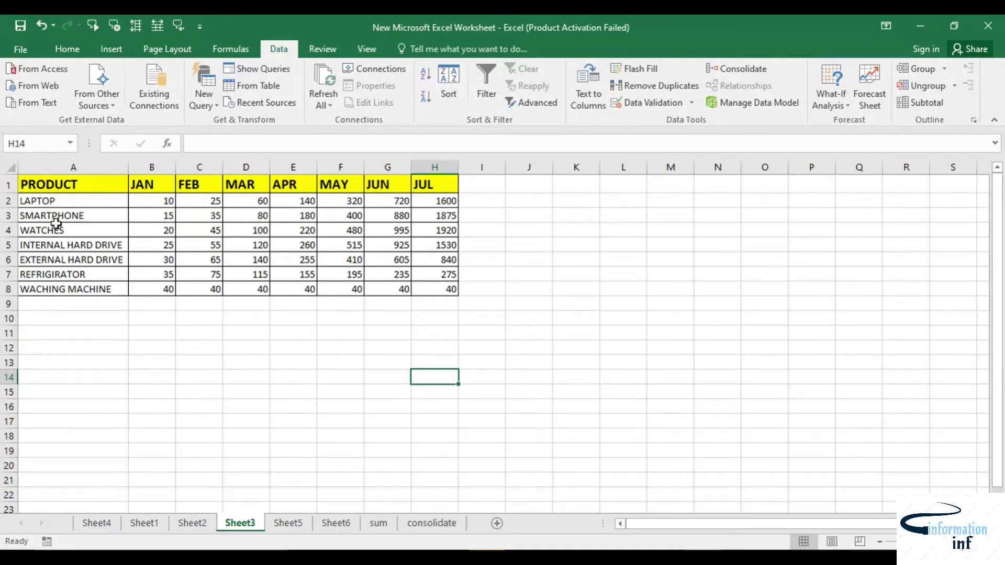
left_click(23, 292)
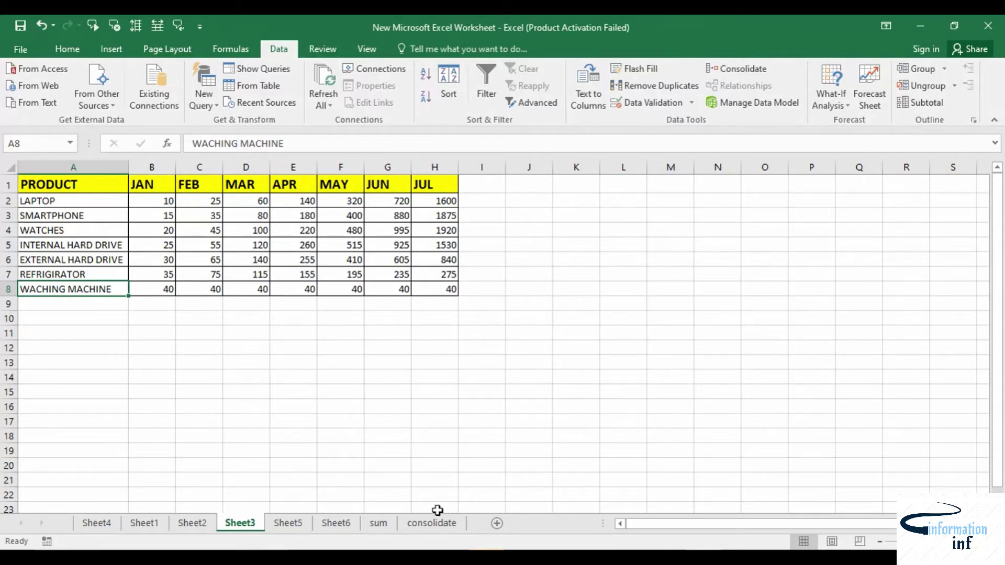
left_click(378, 523)
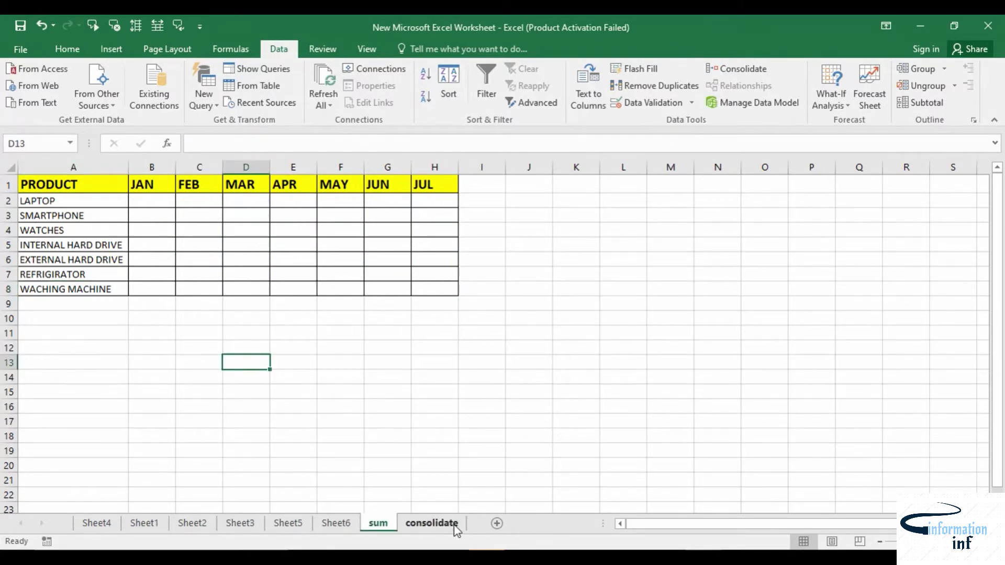
left_click(239, 523)
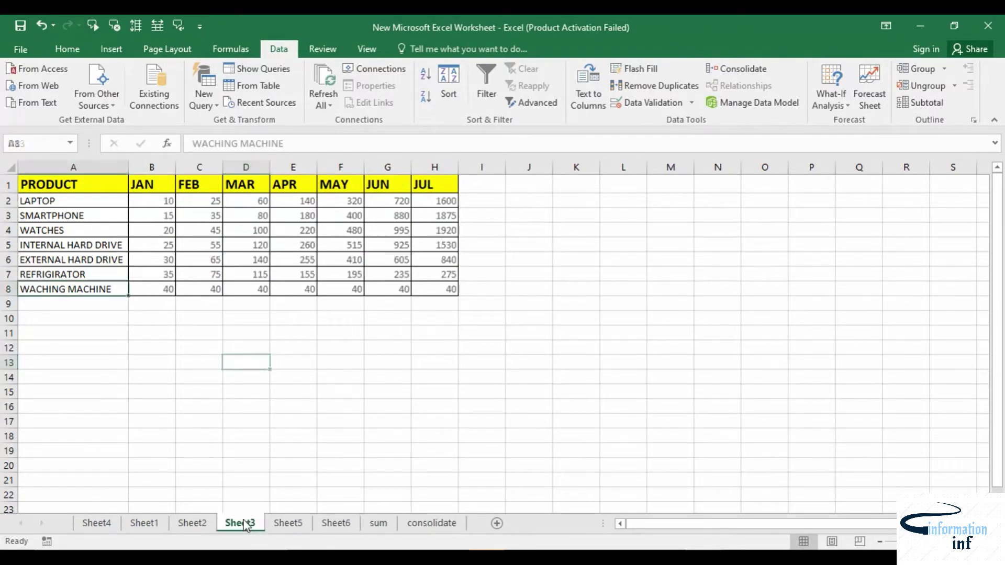
In B2 of the sum sheet, enter =SUM(Sheet3!B2+Sheet5!B2+Sheet6!B2) and fill it through H8 for all products and months
left_click(377, 526)
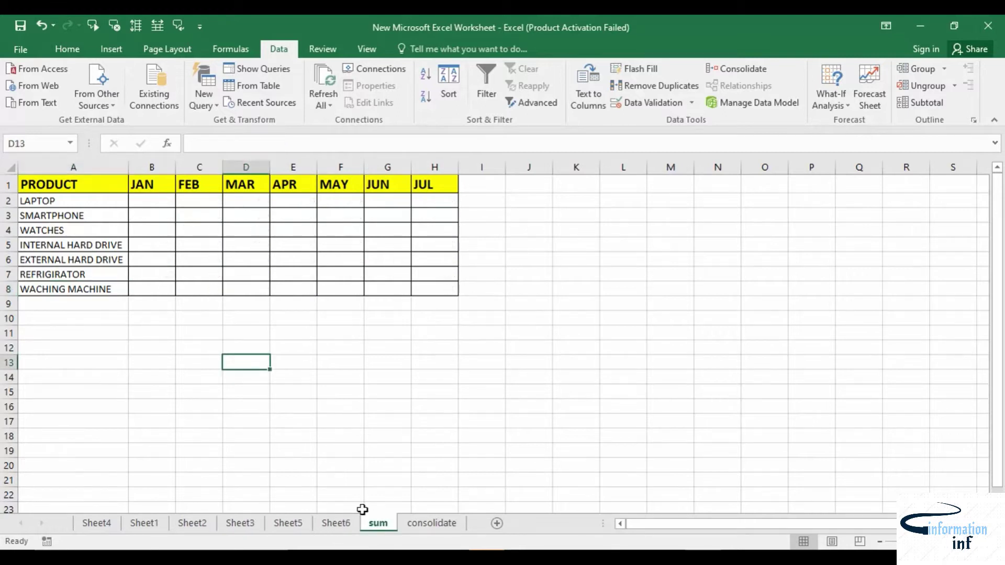
left_click(145, 204)
type("=su")
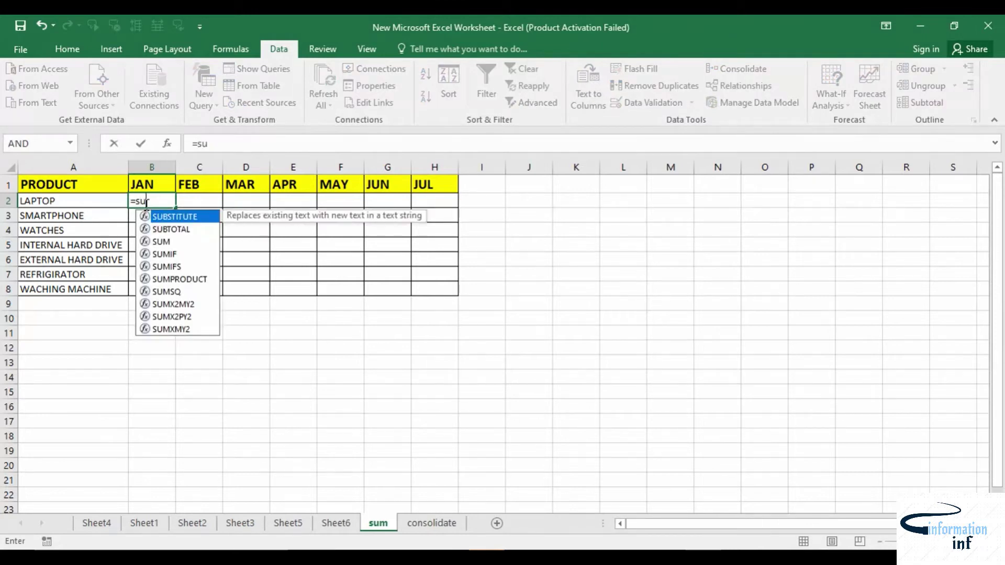
type("m")
double_click(192, 219)
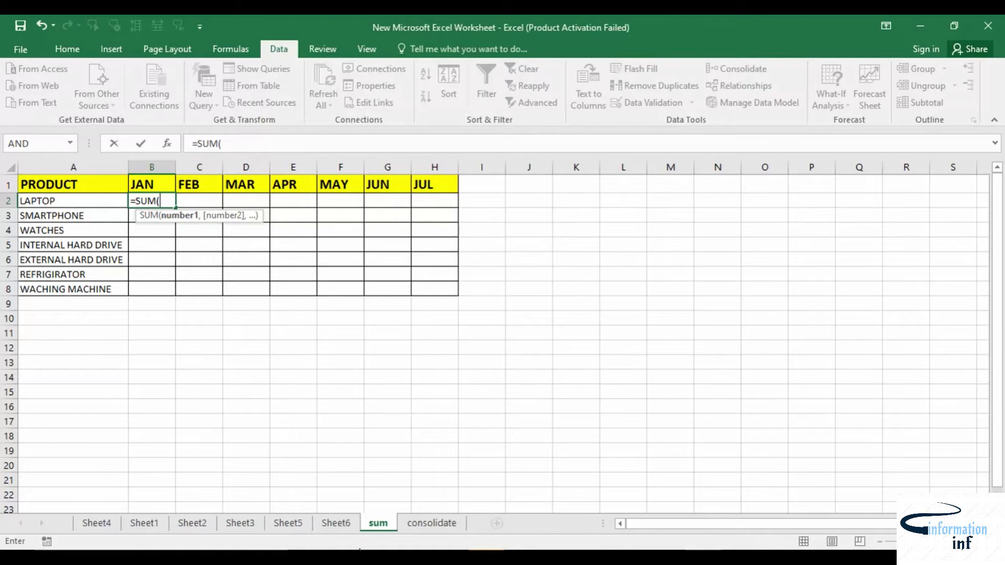
left_click(240, 523)
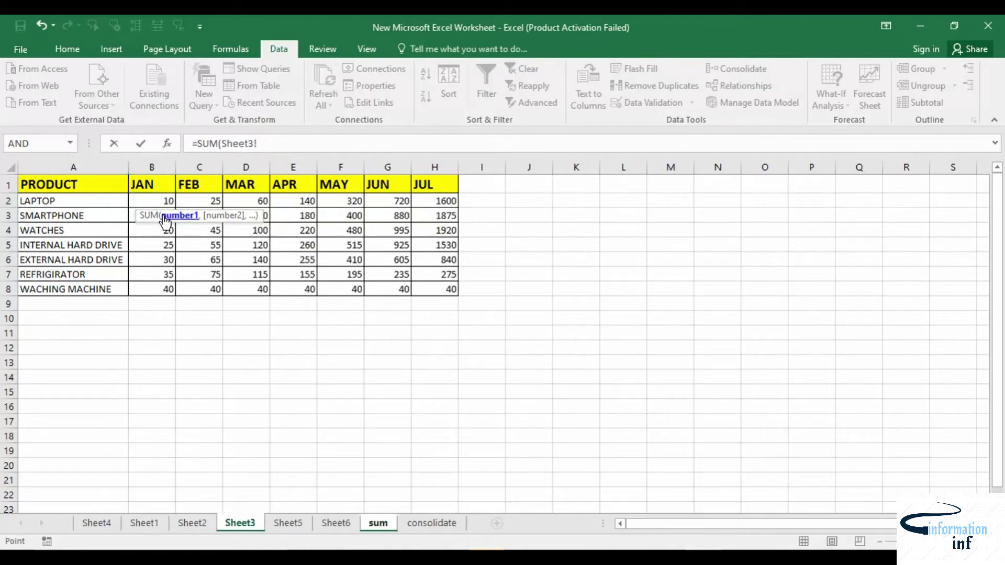
left_click(163, 198)
type("+")
left_click(294, 523)
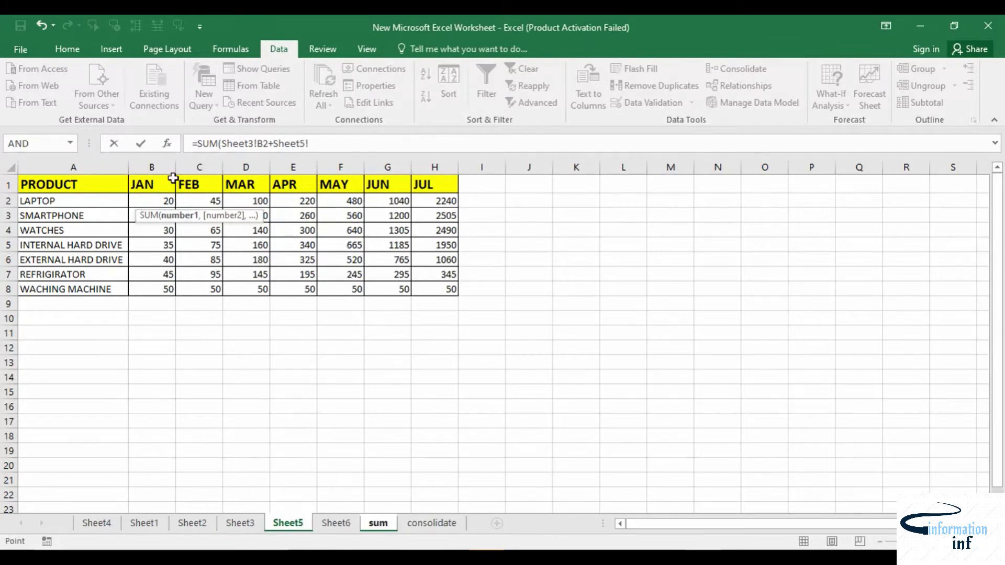
left_click(160, 200)
type("+")
left_click(338, 523)
left_click(154, 200)
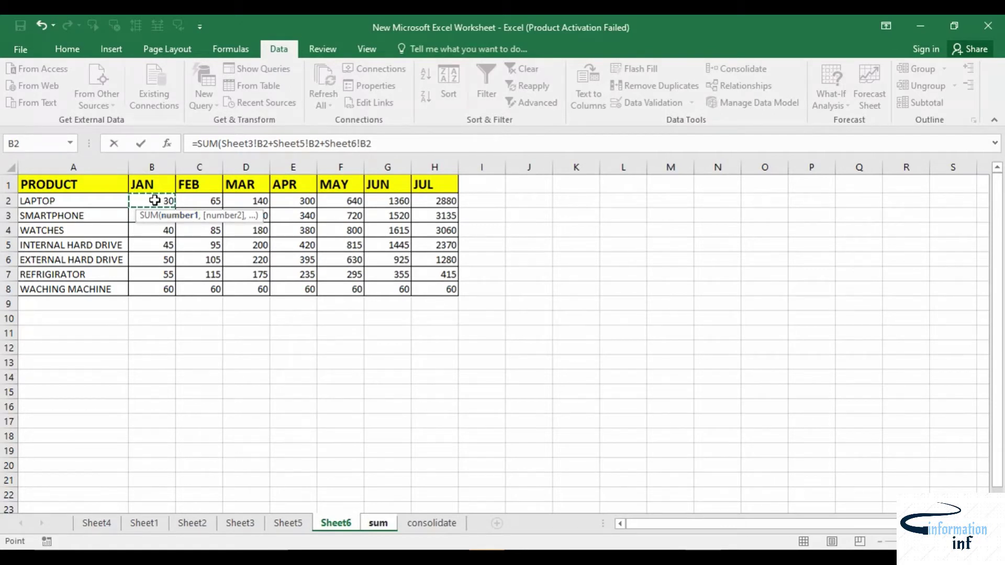
key("Return")
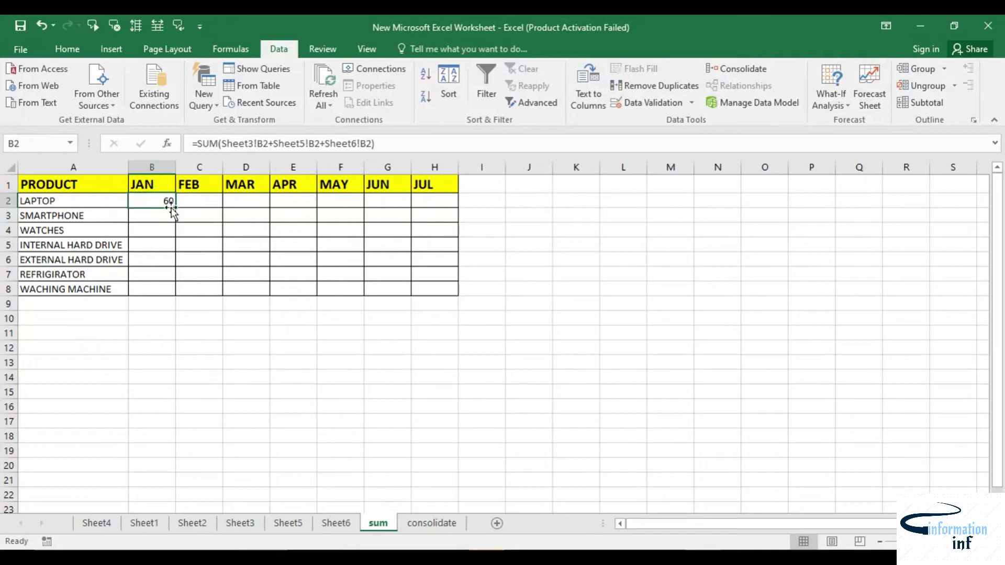
left_click_drag(177, 208, 463, 290)
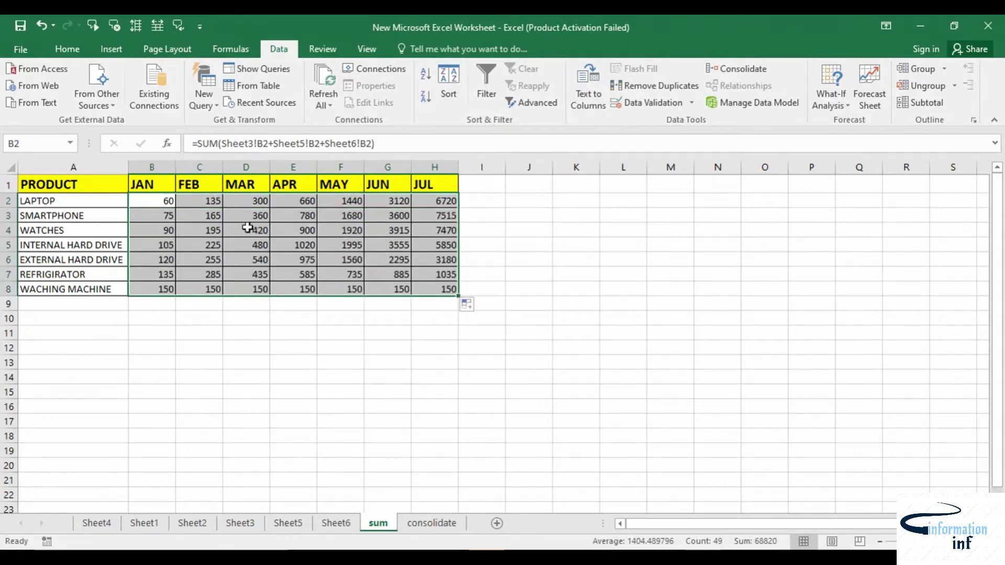
Compare the product order and figures on Sheet3, Sheet5 and Sheet6 with the totals on the sum sheet
left_click(339, 523)
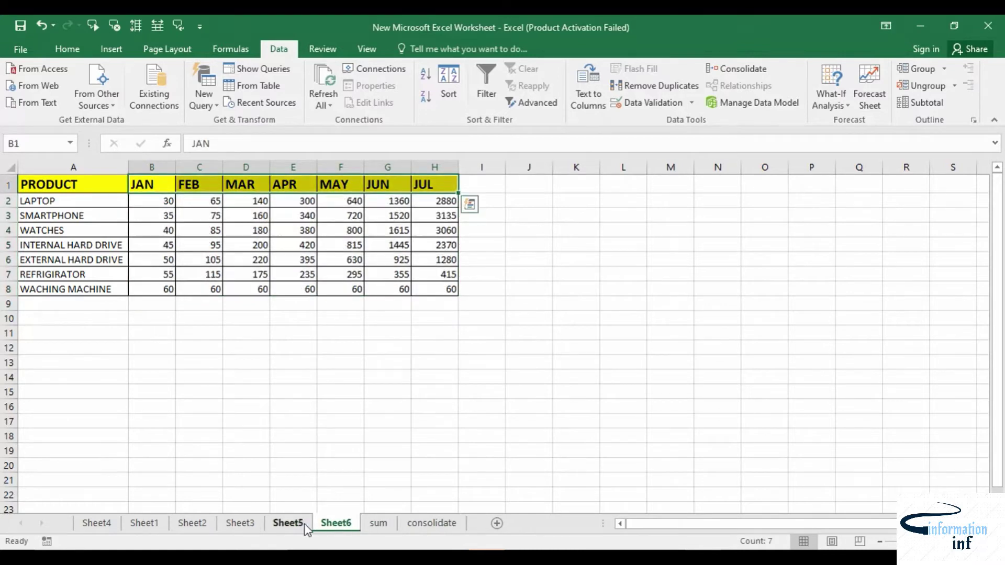
left_click(306, 526)
left_click(237, 525)
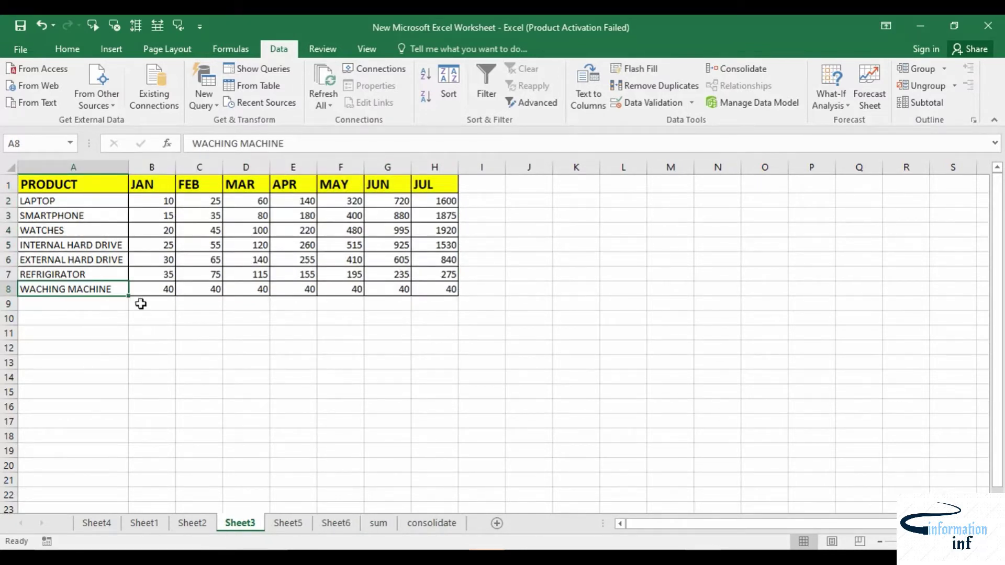
left_click(293, 526)
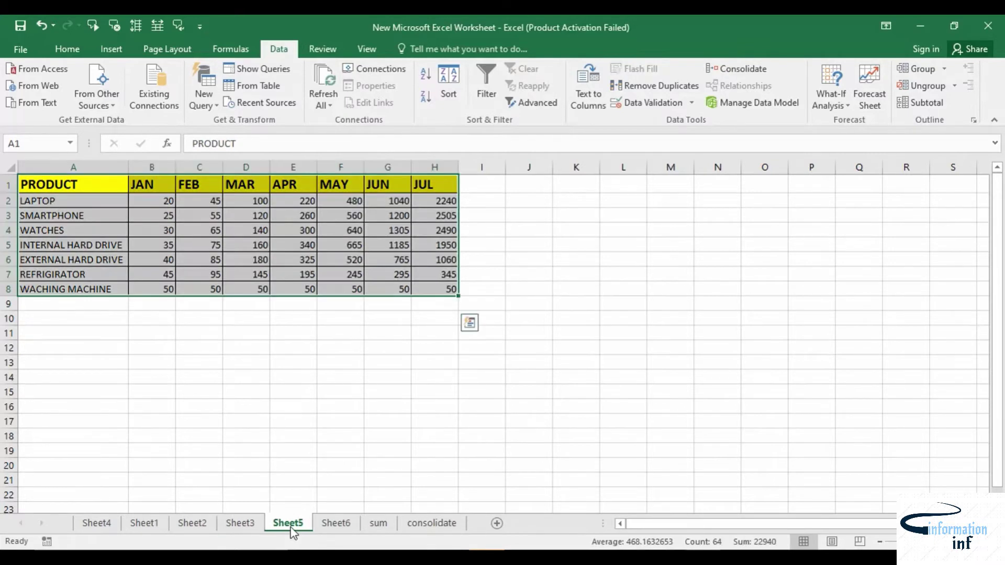
left_click(348, 527)
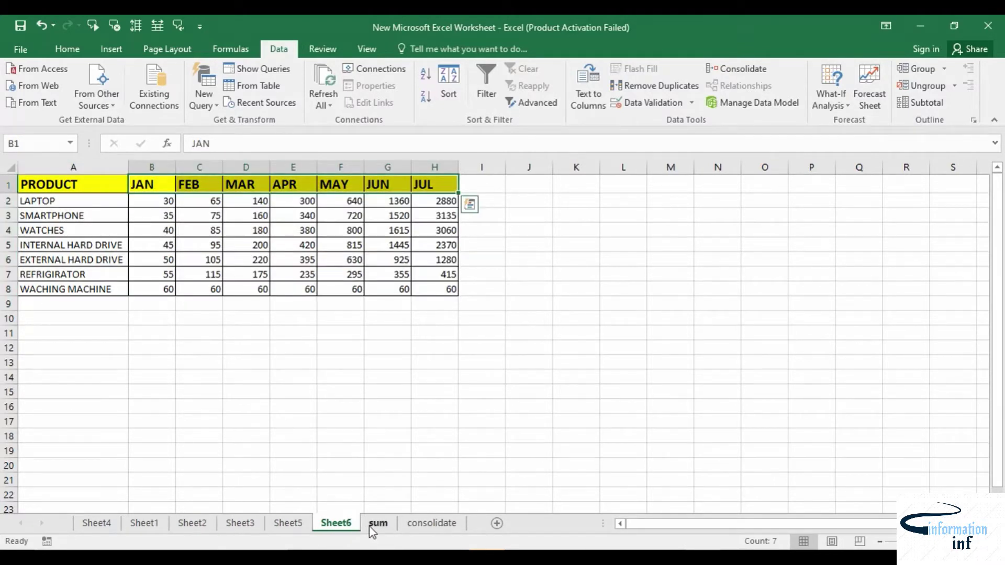
left_click(370, 527)
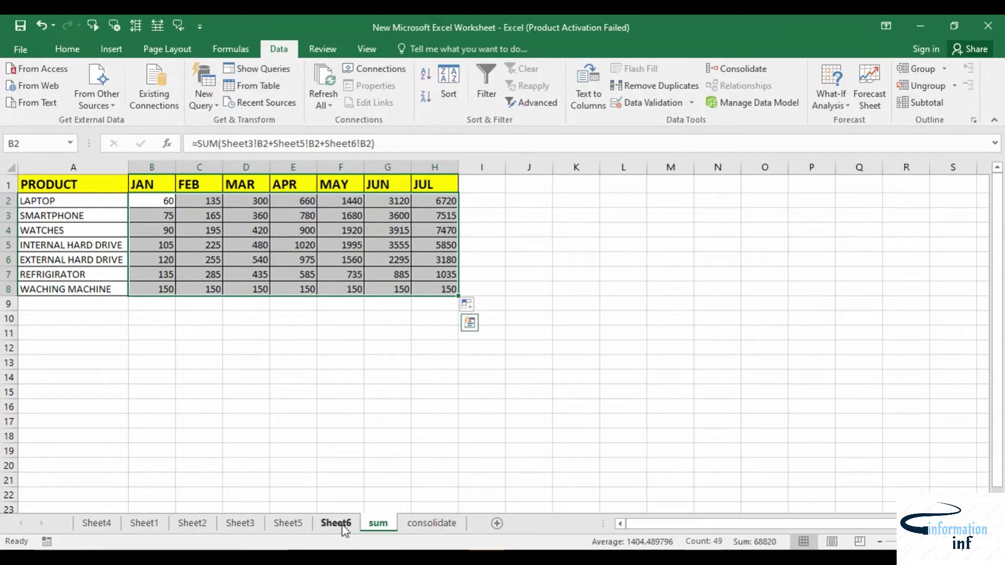
left_click(344, 529)
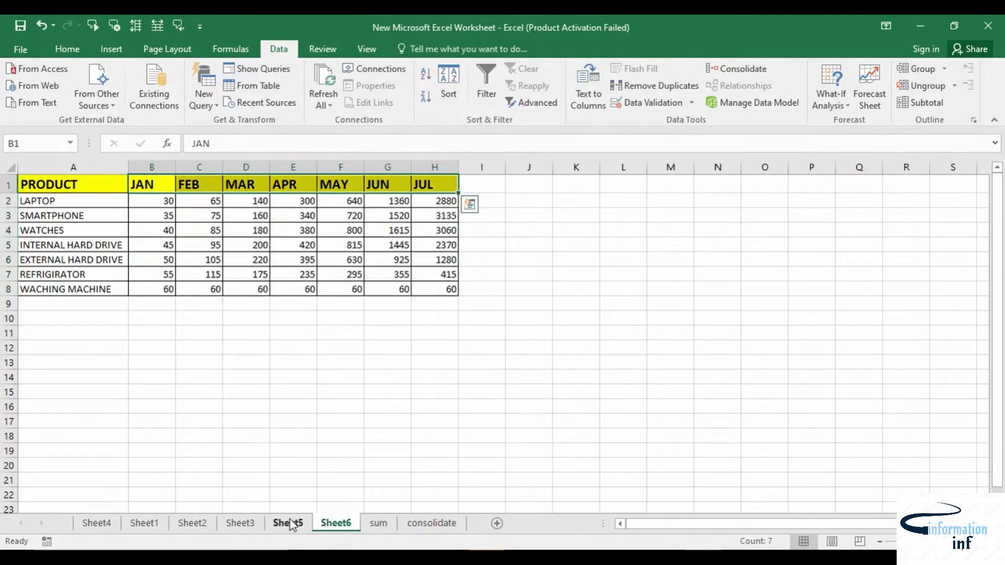
left_click(293, 520)
left_click(336, 527)
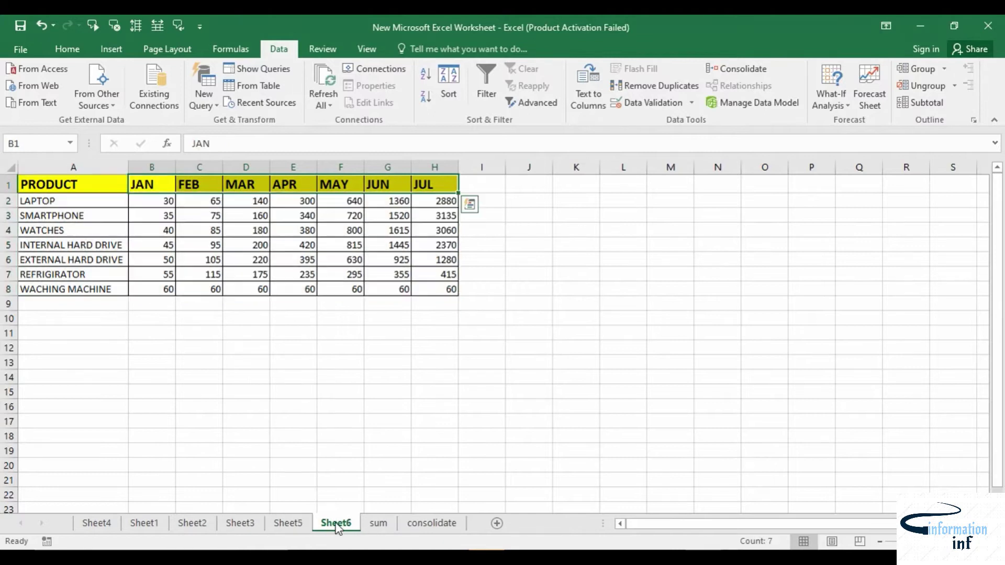
left_click(376, 528)
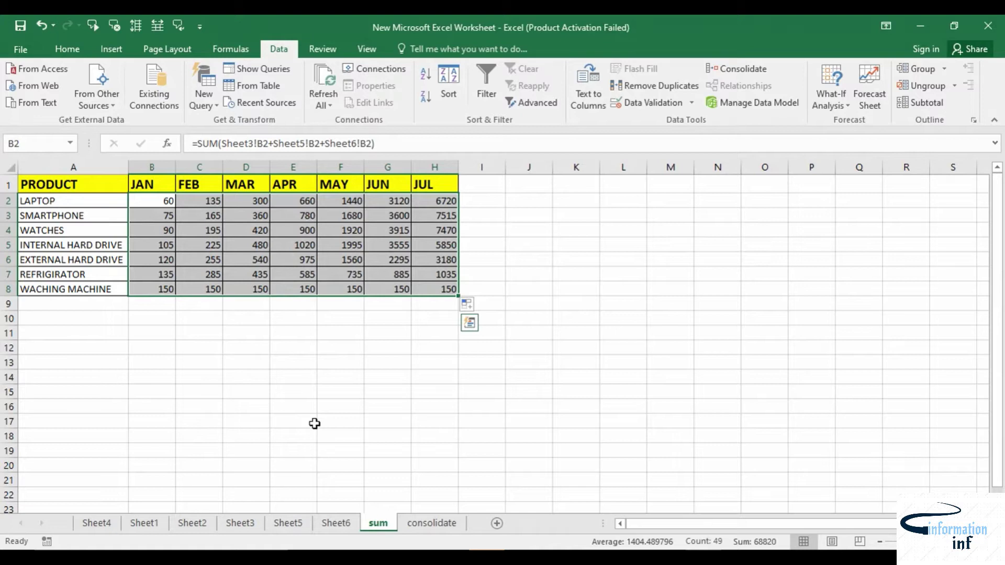
left_click(343, 527)
On Sheet3, copy the WACHING MACHINE label from A8 over the WATCHES label in A4
left_click(242, 524)
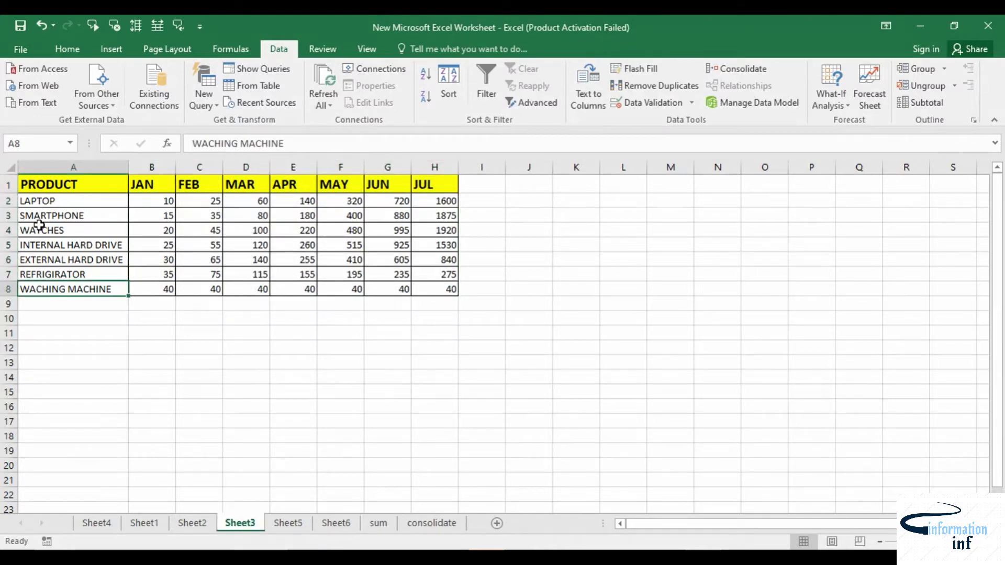
left_click(66, 231)
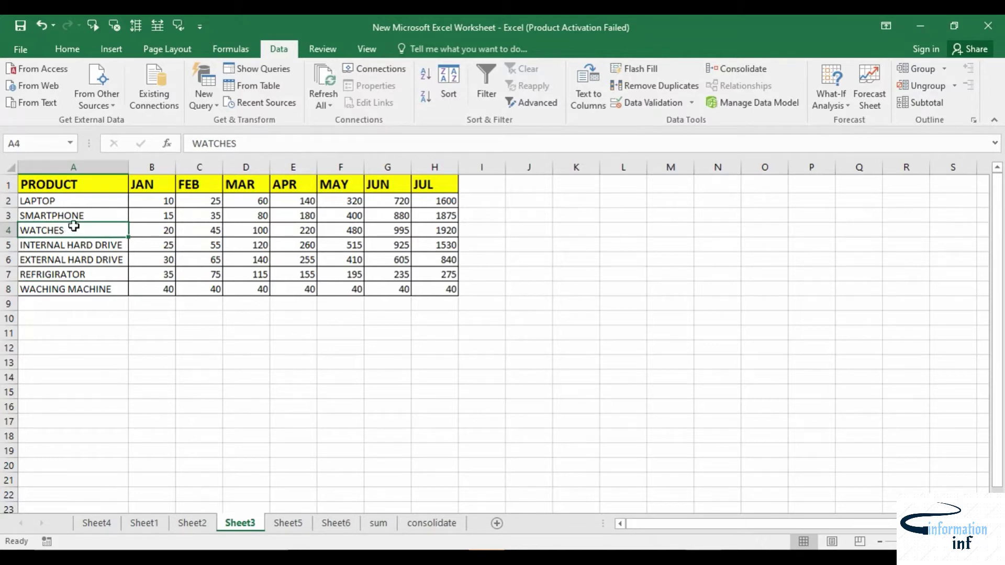
left_click(89, 288)
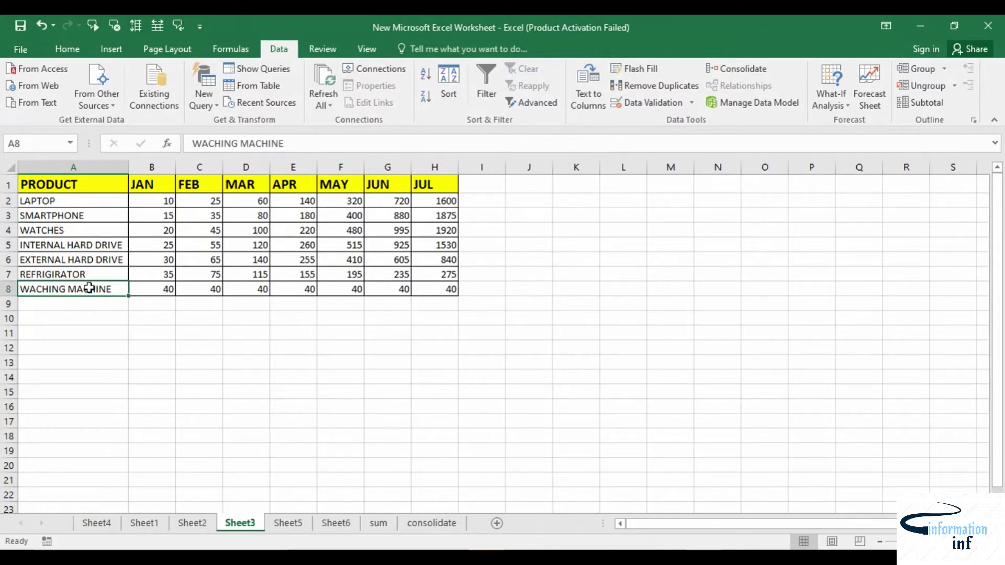
key("ctrl+c")
left_click(64, 229)
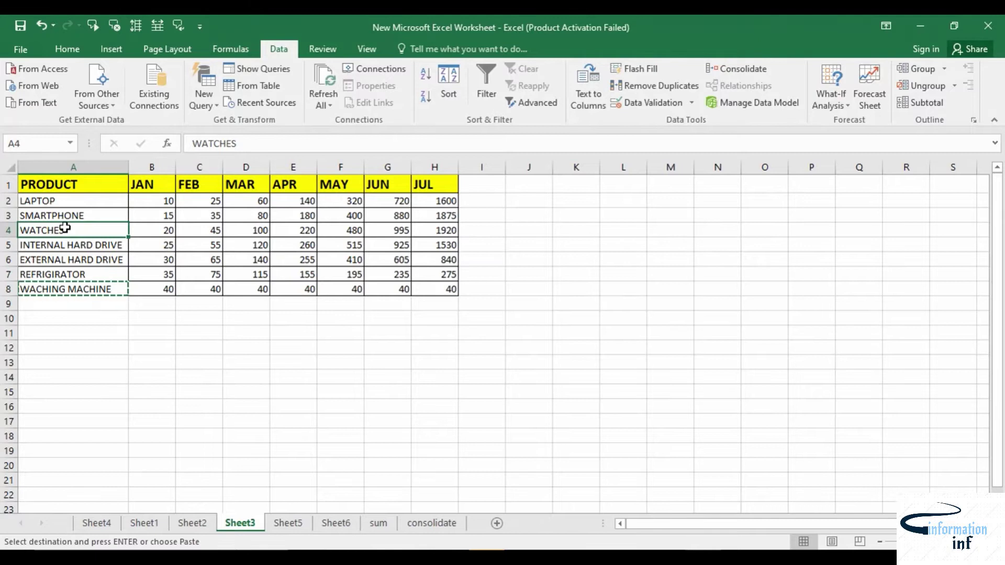
key("ctrl+v")
Replace the product label in A8 of Sheet3 with WATCHES
left_click(87, 290)
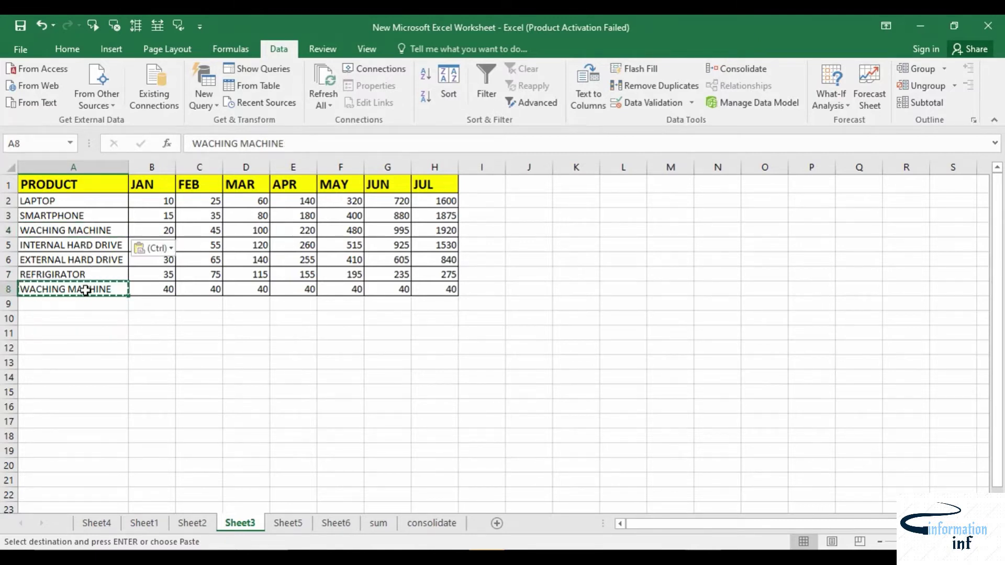
key("BackSpace")
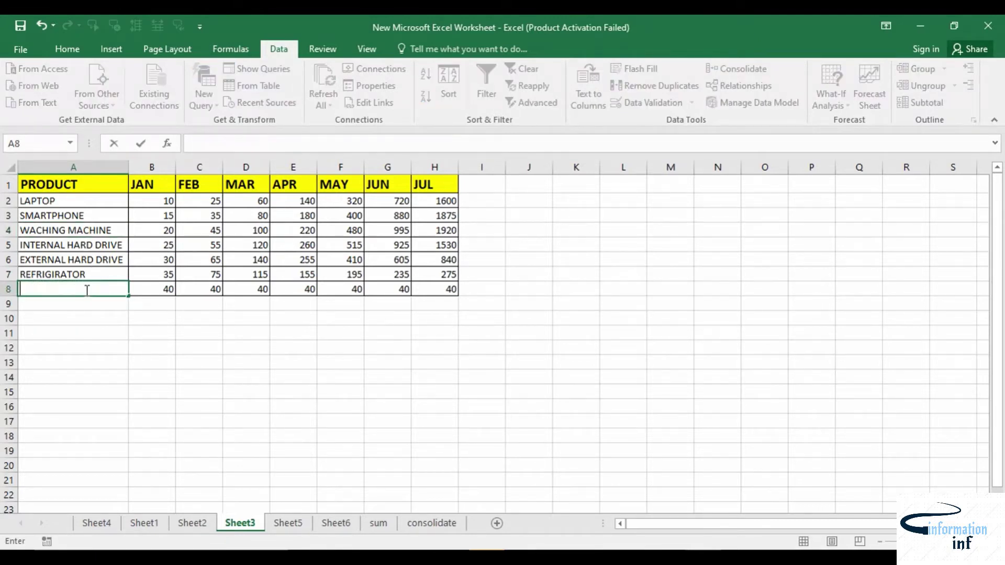
type("Wat")
key("BackSpace")
key("BackSpace")
key("BackSpace")
key("BackSpace")
type("A")
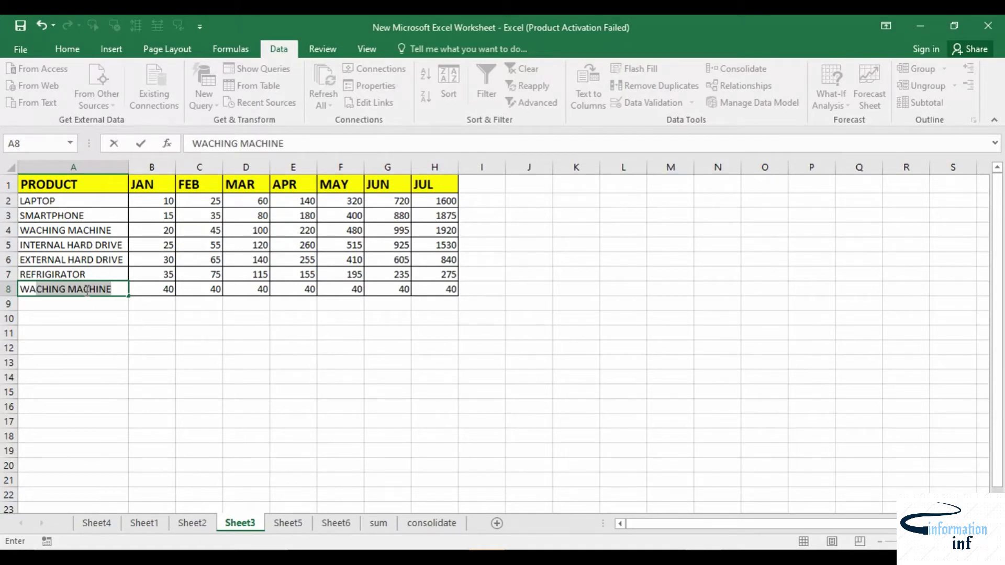
type("TCHE")
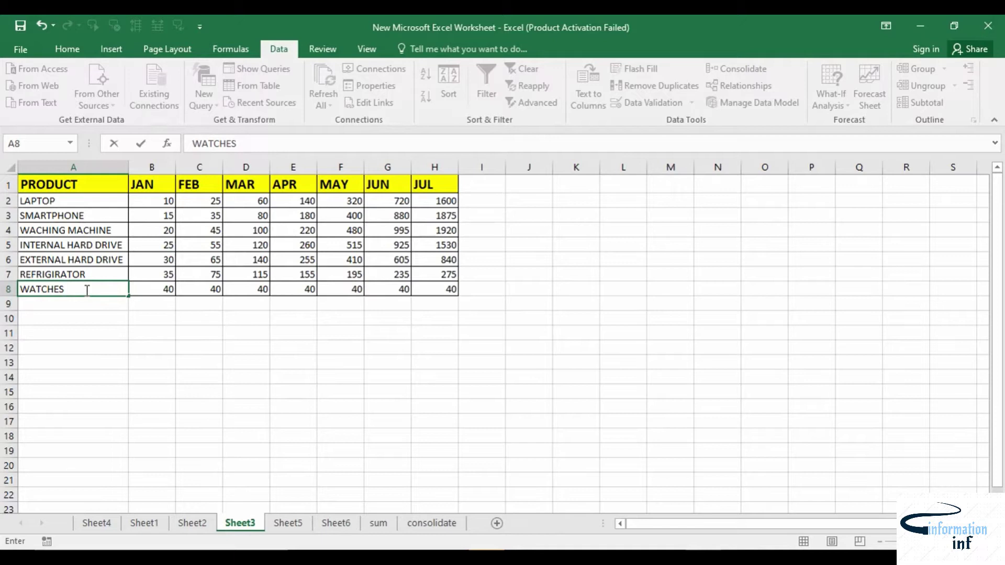
type("S")
left_click(102, 349)
Highlight the WACHING MACHINE row A4:H4 on Sheet3 with a light green fill
left_click(68, 231)
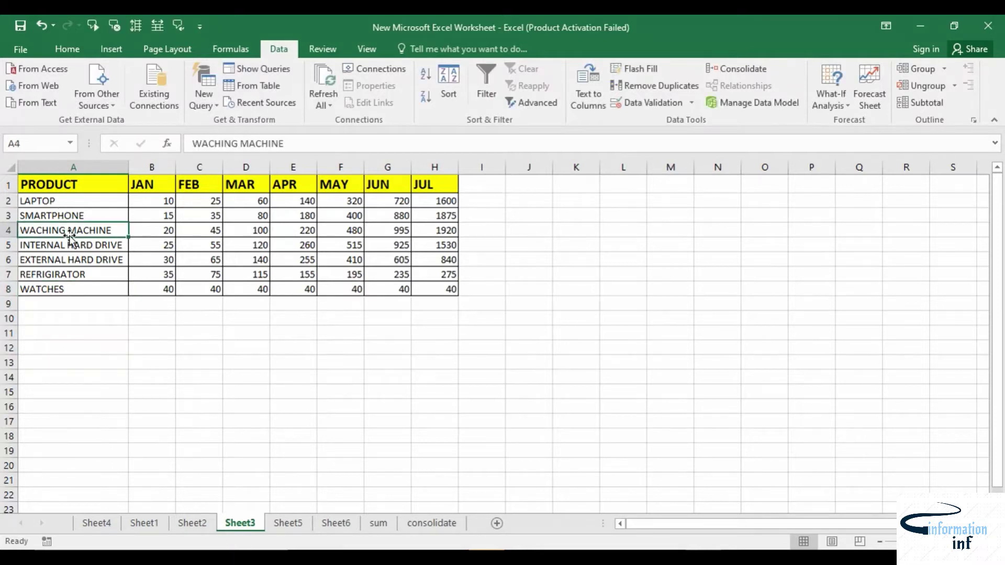
left_click(67, 48)
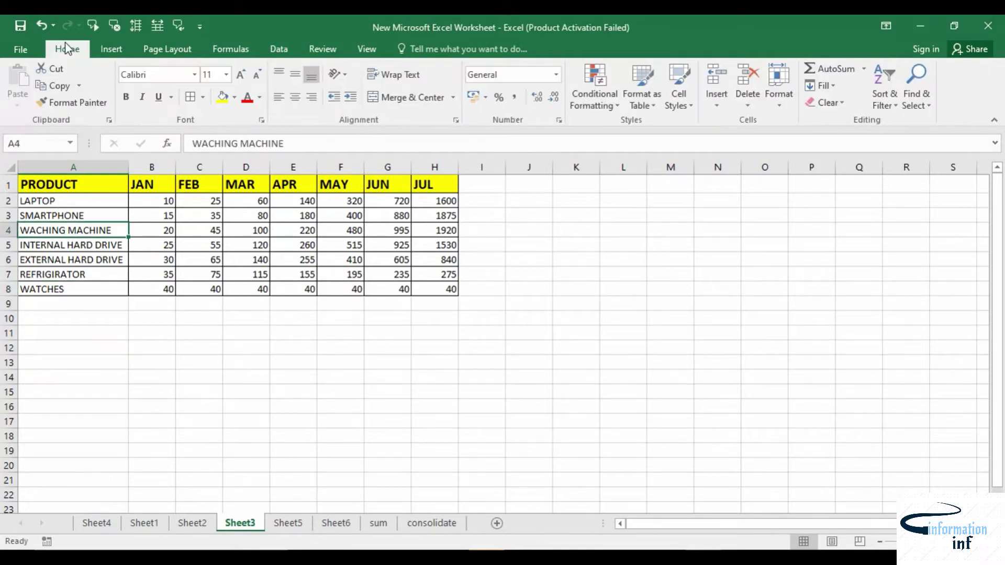
left_click(224, 100)
left_click(234, 97)
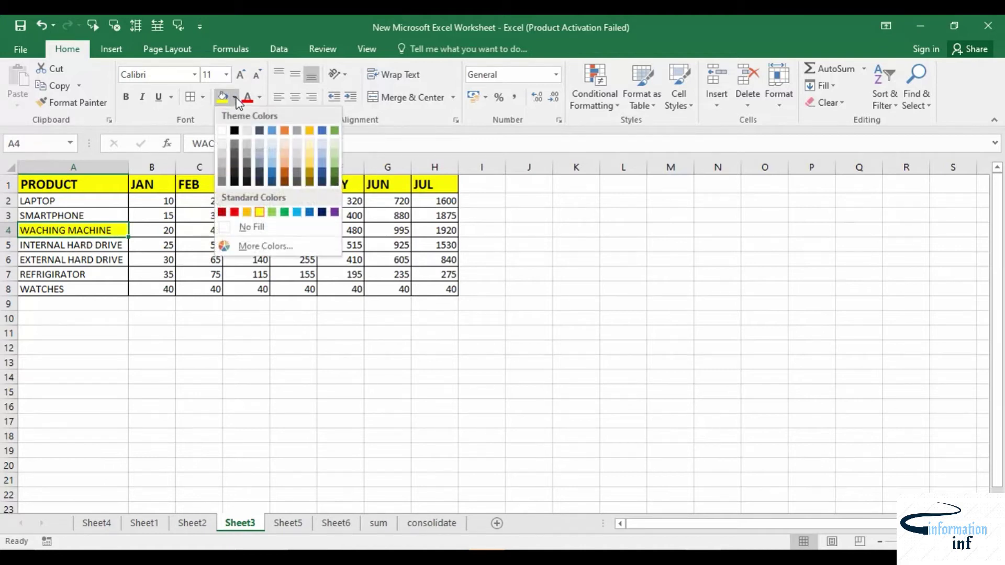
left_click(274, 213)
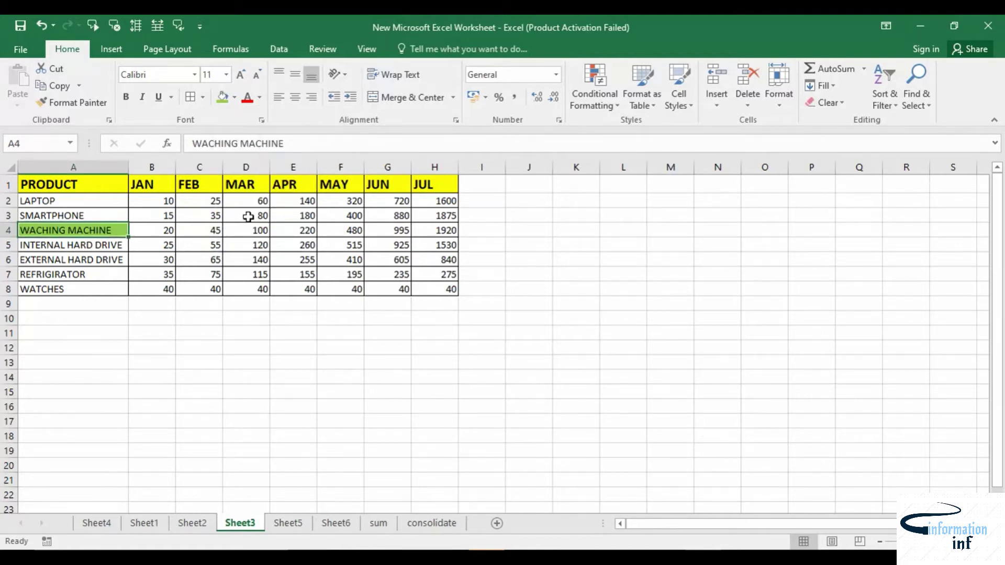
left_click(124, 343)
left_click_drag(75, 233, 422, 231)
left_click(222, 97)
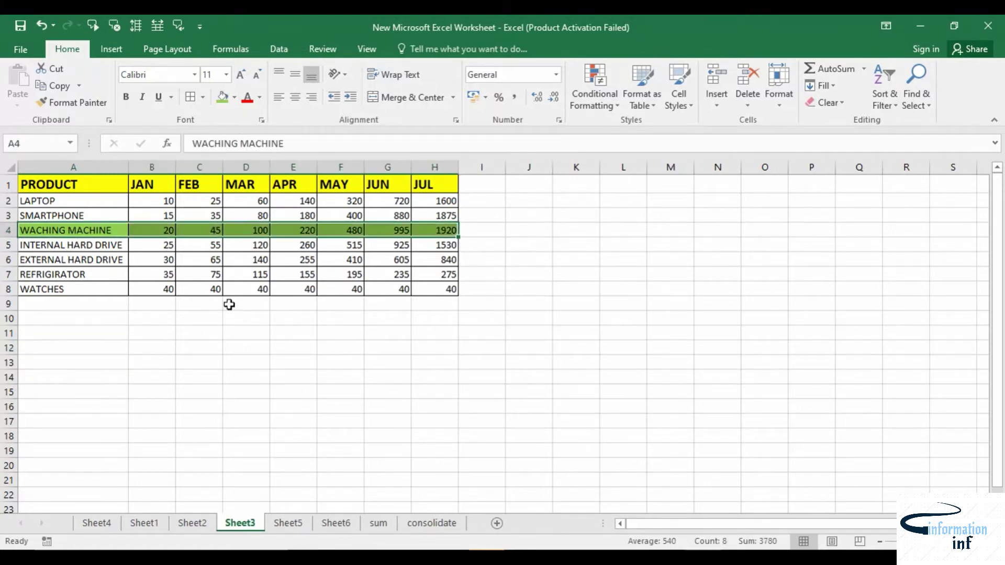
left_click(212, 345)
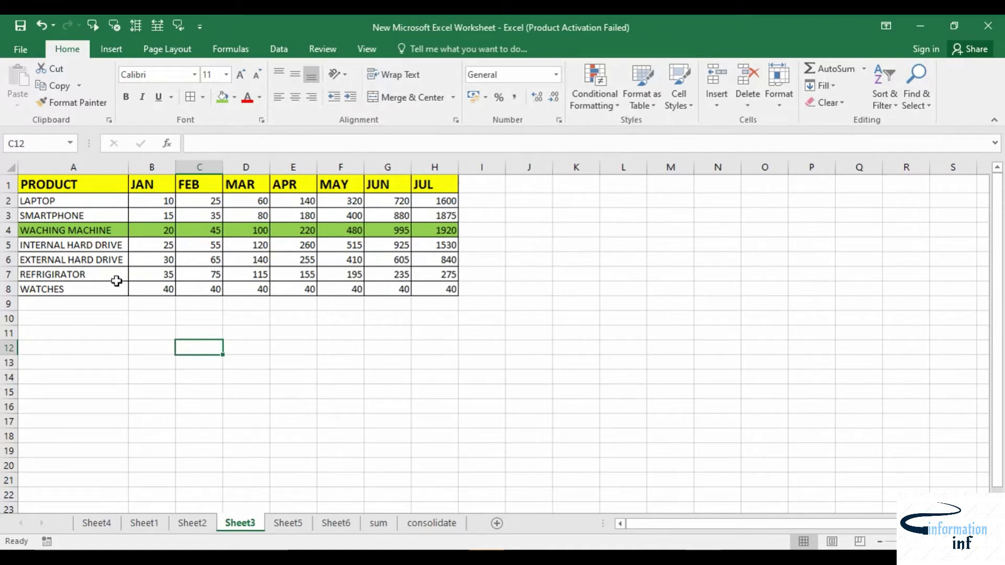
On Sheet5, highlight the WACHING MACHINE row A8:H8 with the same light green fill
left_click(290, 524)
left_click_drag(78, 291, 448, 288)
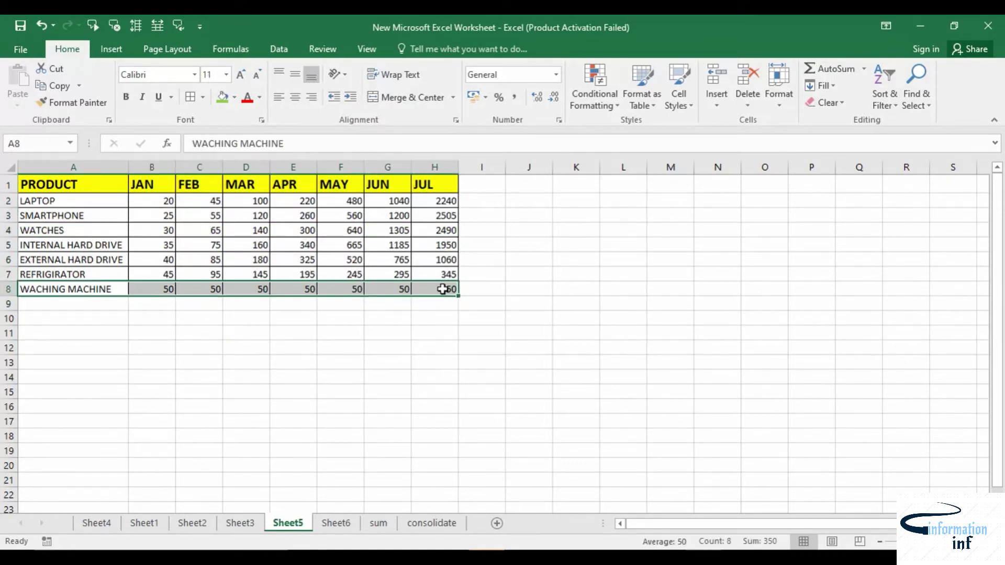
left_click(221, 102)
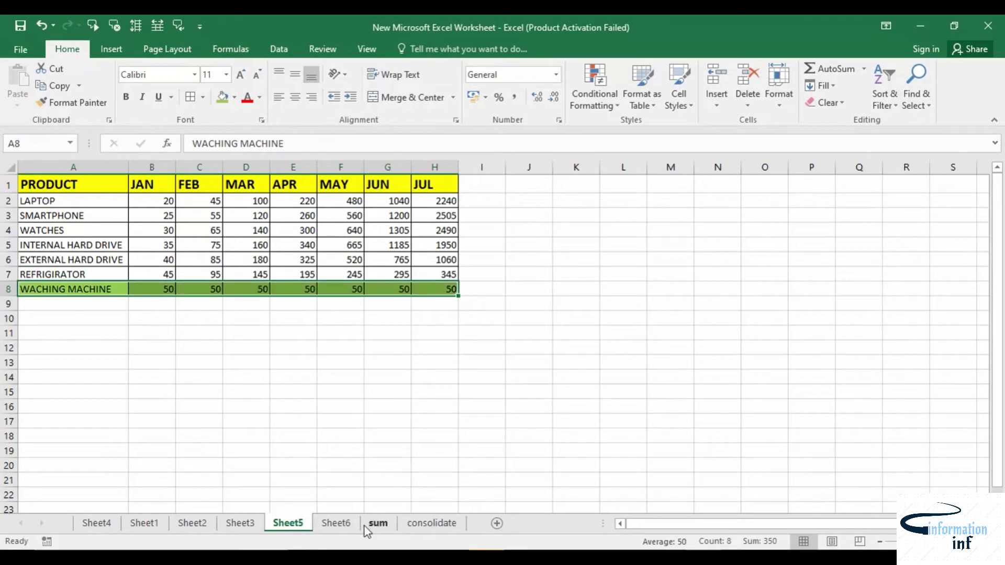
On Sheet6, copy the WACHING MACHINE label from A8 over the LAPTOP label in A2
left_click(349, 526)
left_click(39, 292)
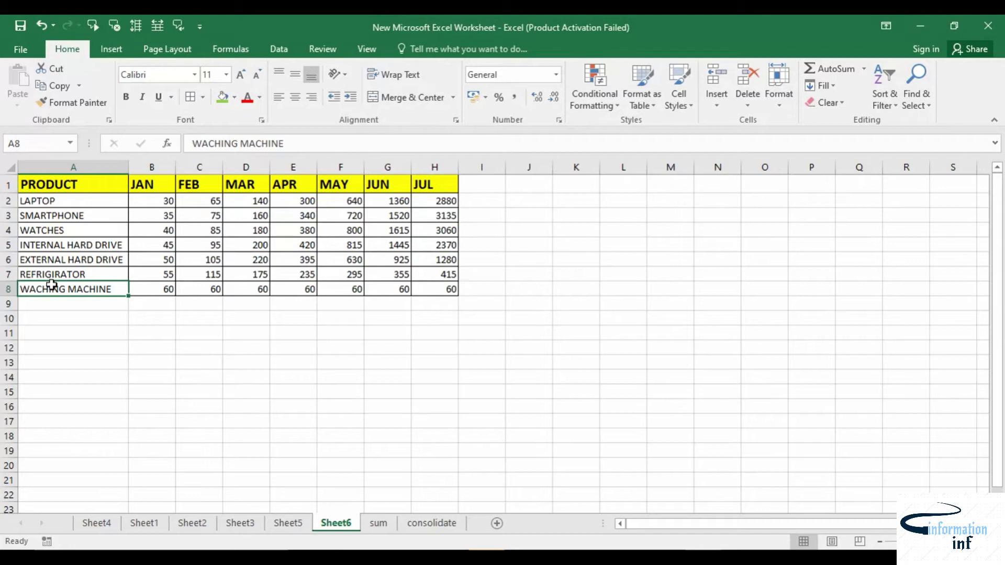
key("ctrl+c")
left_click(79, 202)
key("ctrl+v")
Replace the label in A8 of Sheet6 with LAPTOP and fill the WACHING MACHINE row A2:H2 light green
left_click(85, 289)
type("LAPTOP")
left_click(148, 361)
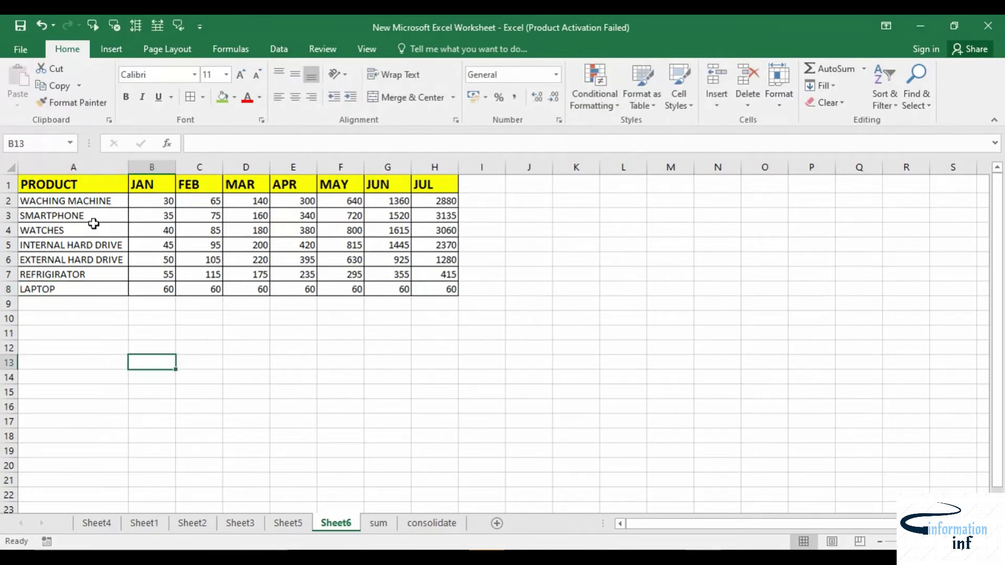
left_click_drag(43, 201, 423, 205)
left_click(222, 102)
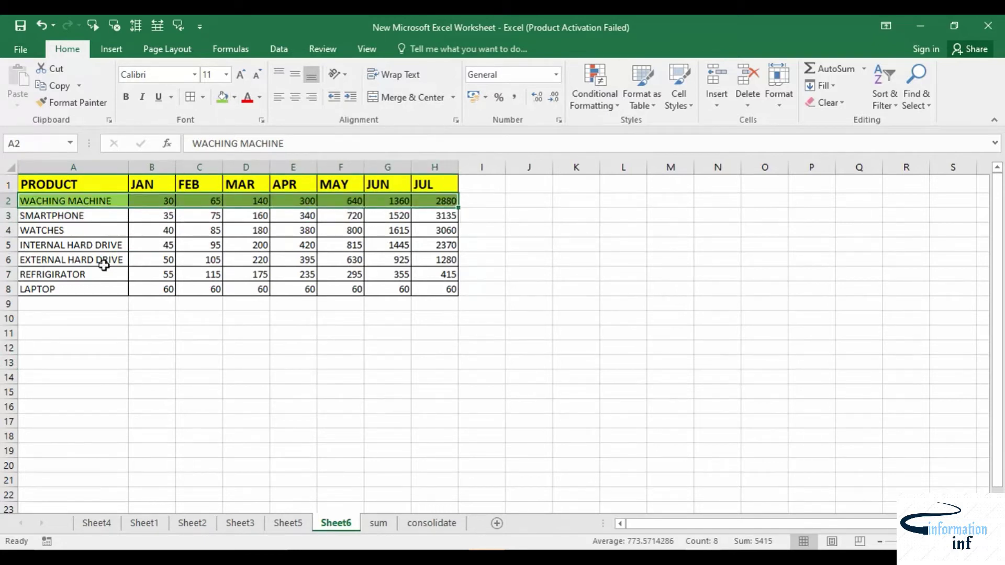
Compare the position of the WACHING MACHINE row on Sheet3, Sheet5 and Sheet6 with the product order on the sum sheet
left_click(286, 523)
left_click(241, 523)
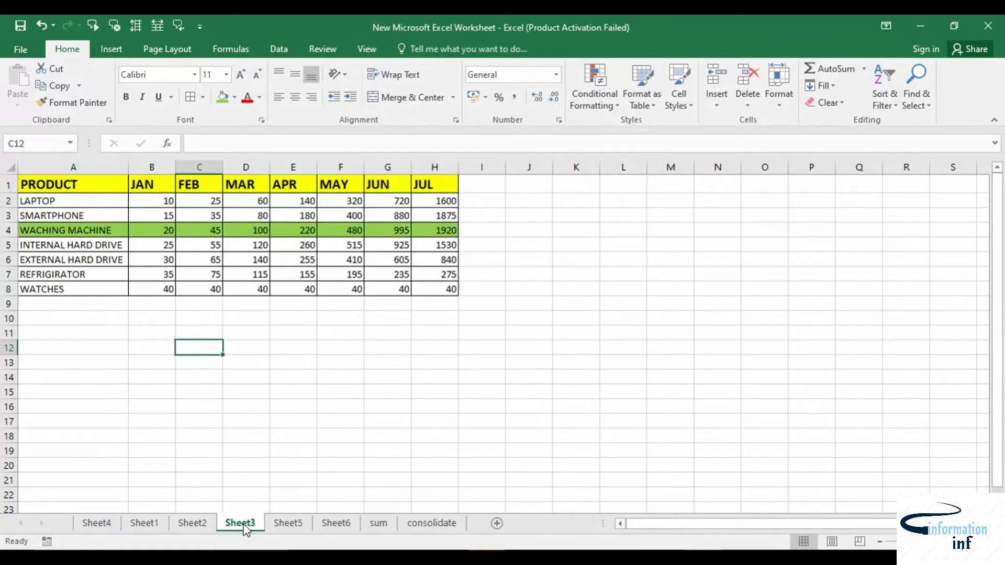
left_click(209, 518)
left_click(243, 523)
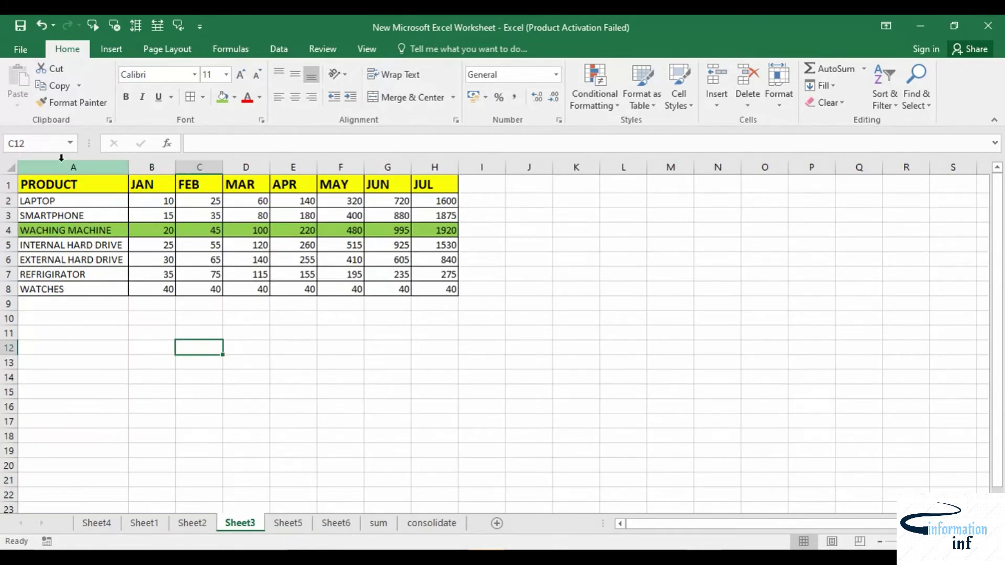
left_click(289, 525)
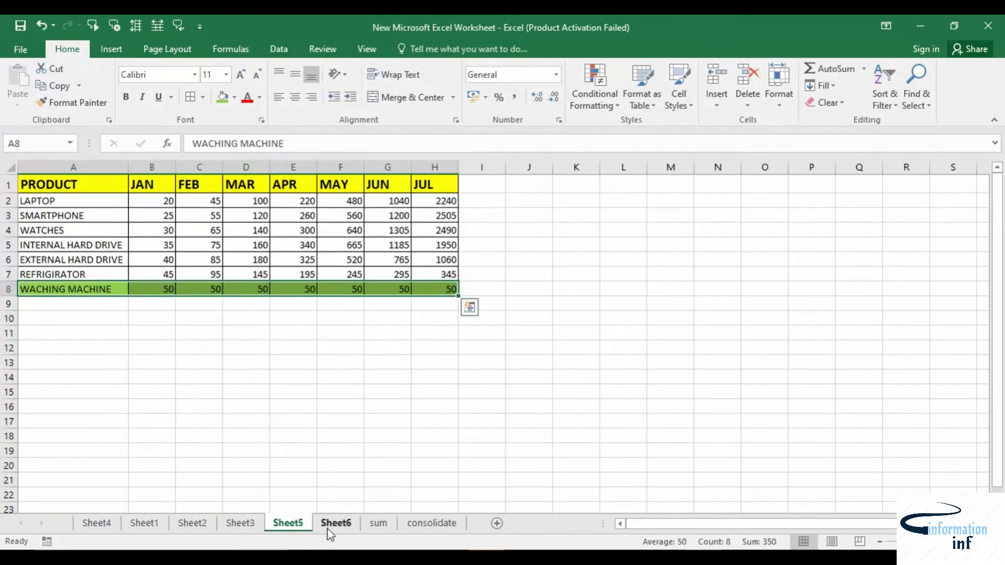
left_click(328, 528)
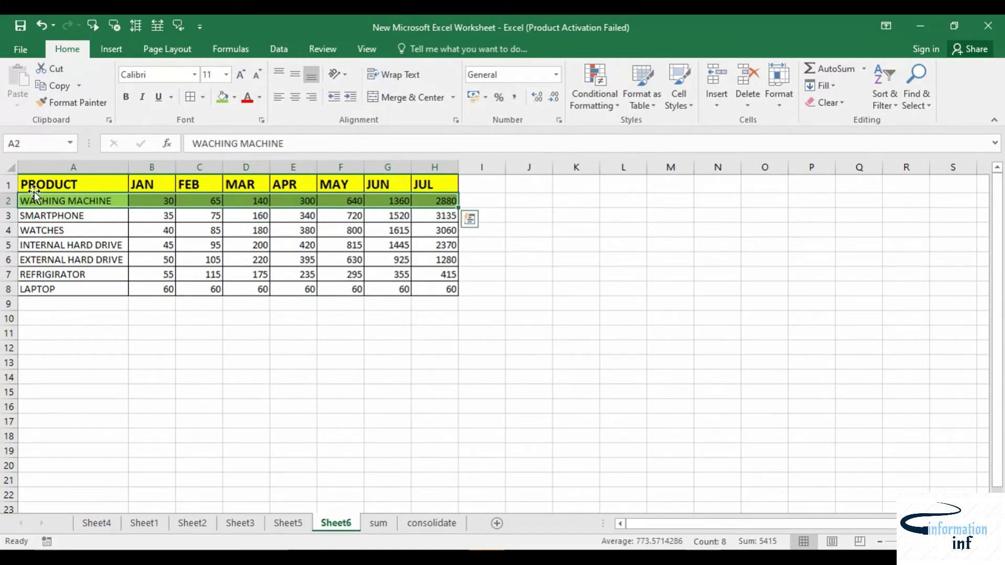
left_click(275, 527)
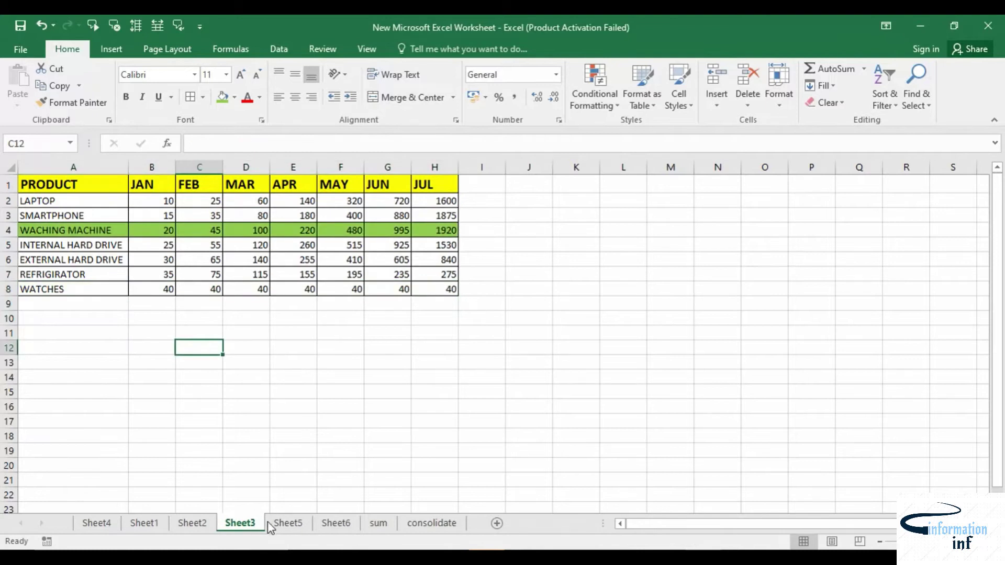
left_click(378, 523)
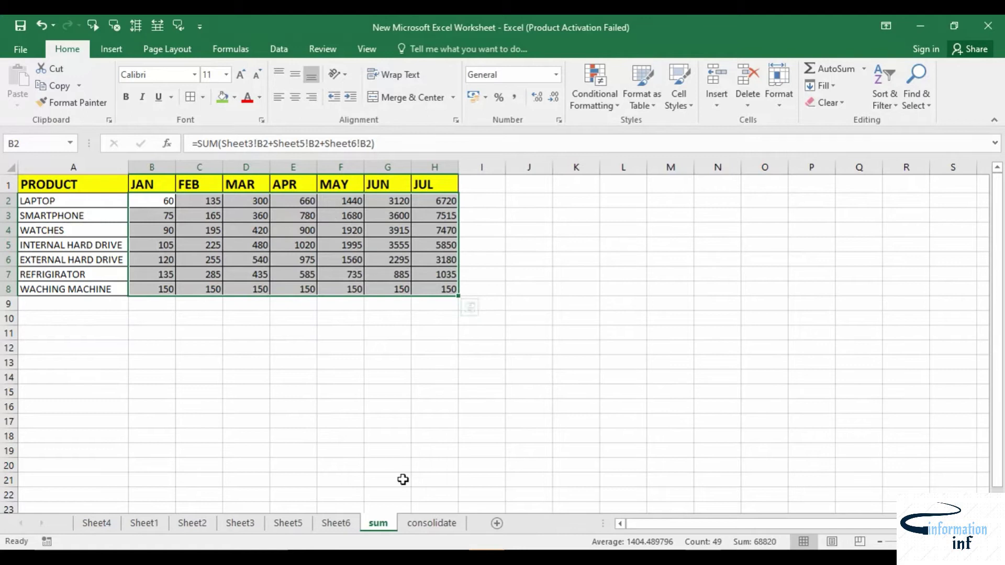
Start a data consolidation at A1 of the consolidate sheet using the Sum function
left_click(419, 526)
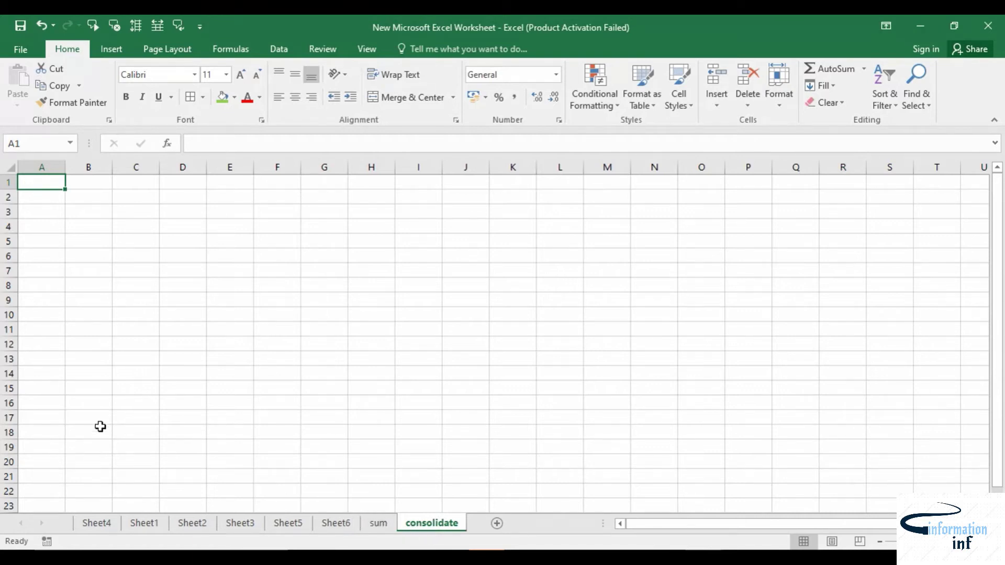
left_click(287, 53)
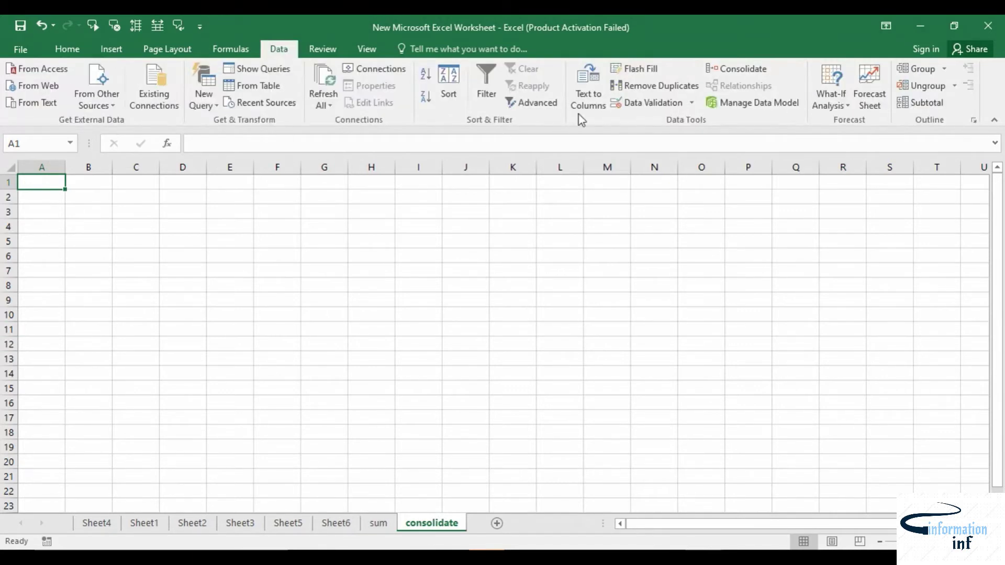
left_click(738, 69)
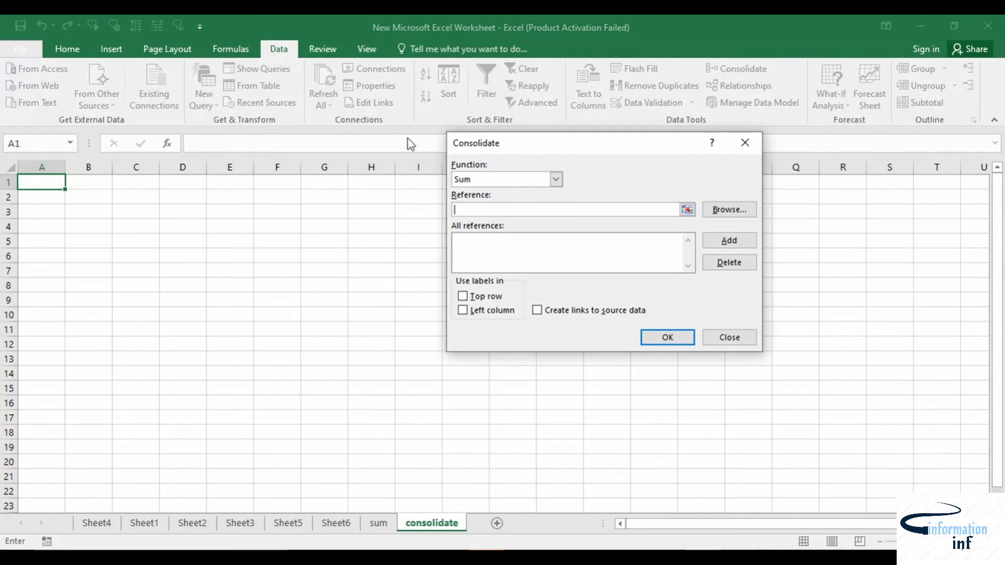
left_click(556, 180)
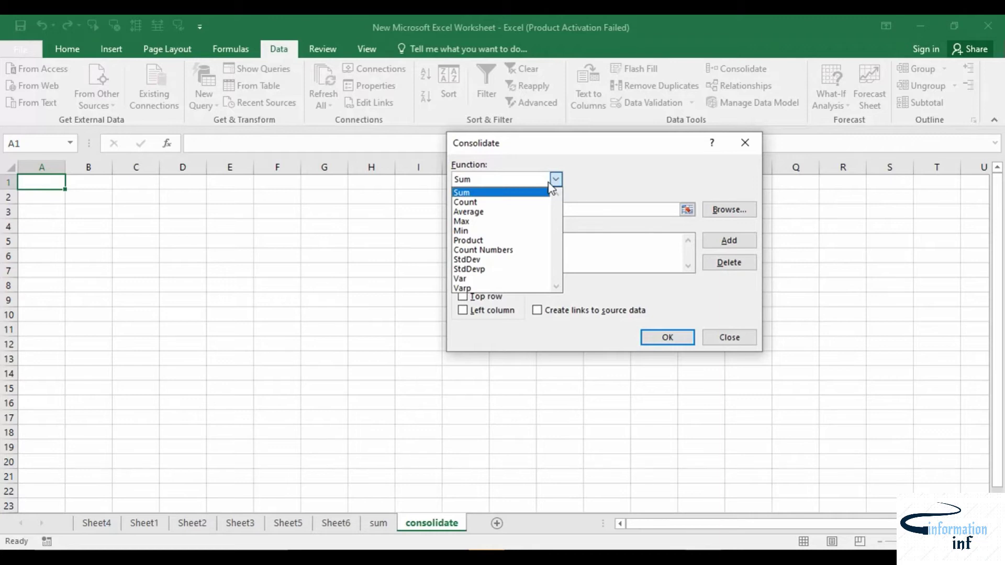
left_click(474, 199)
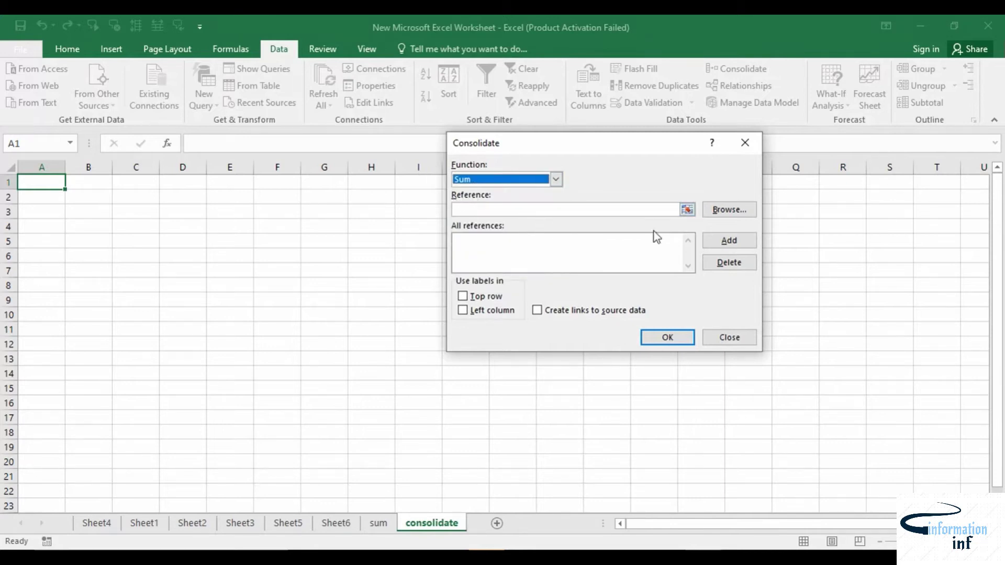
Add the Sheet3 table, range A1:H8 including its headers, to the consolidation references
left_click(687, 210)
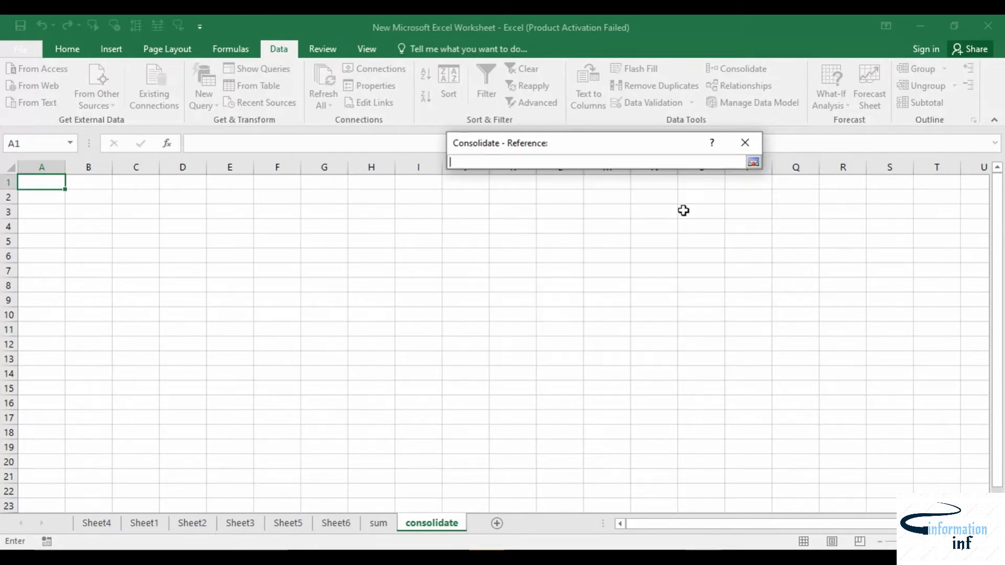
left_click(253, 524)
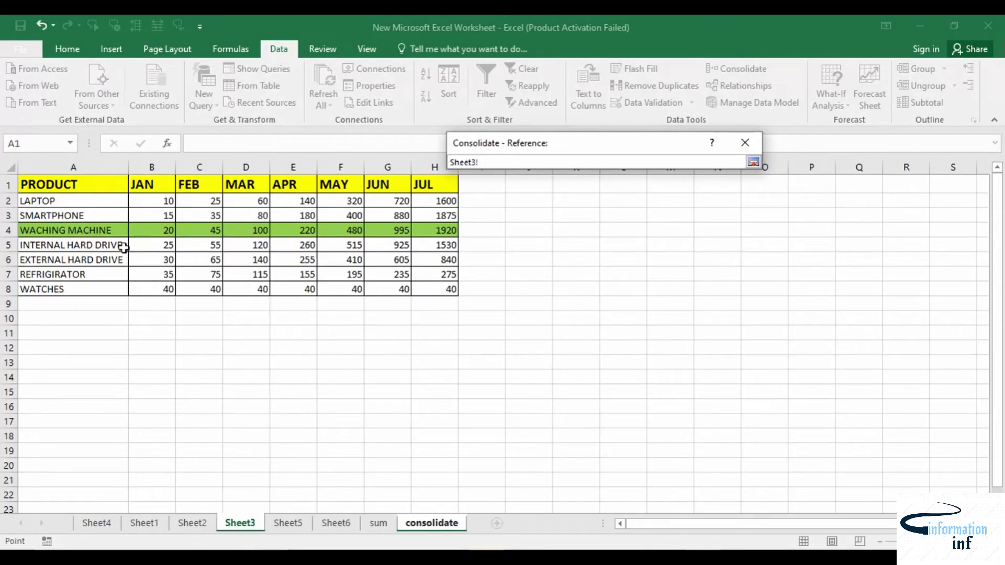
left_click_drag(56, 185, 437, 292)
left_click(754, 162)
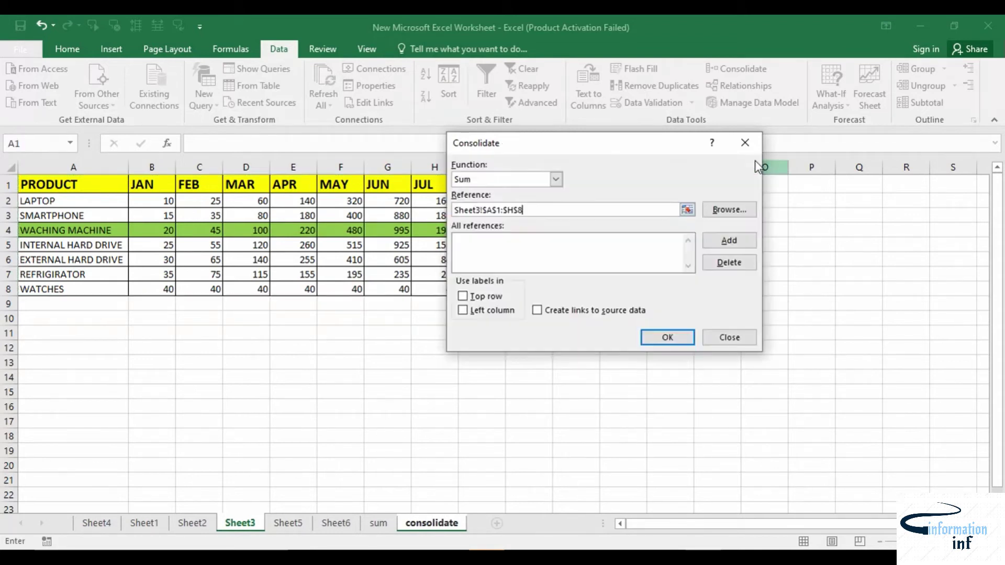
left_click(729, 240)
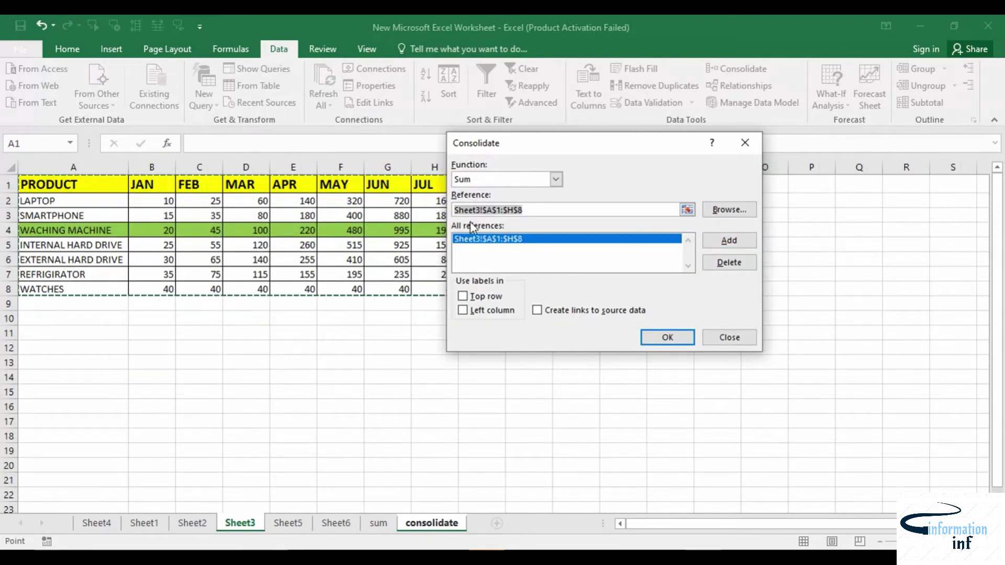
Add range A1:H8 of Sheet5 as the second consolidation reference
left_click(688, 209)
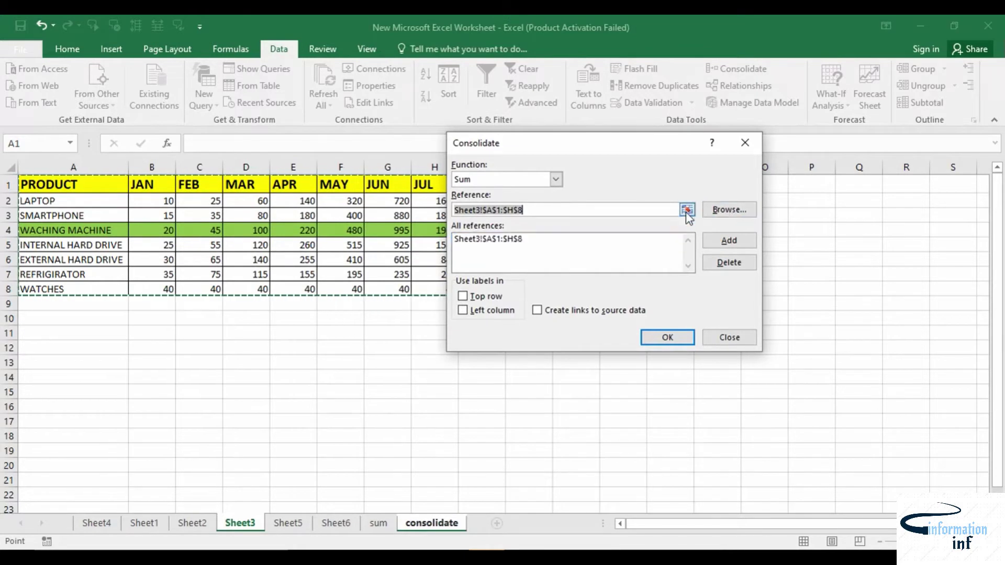
left_click(288, 524)
left_click_drag(48, 184, 447, 274)
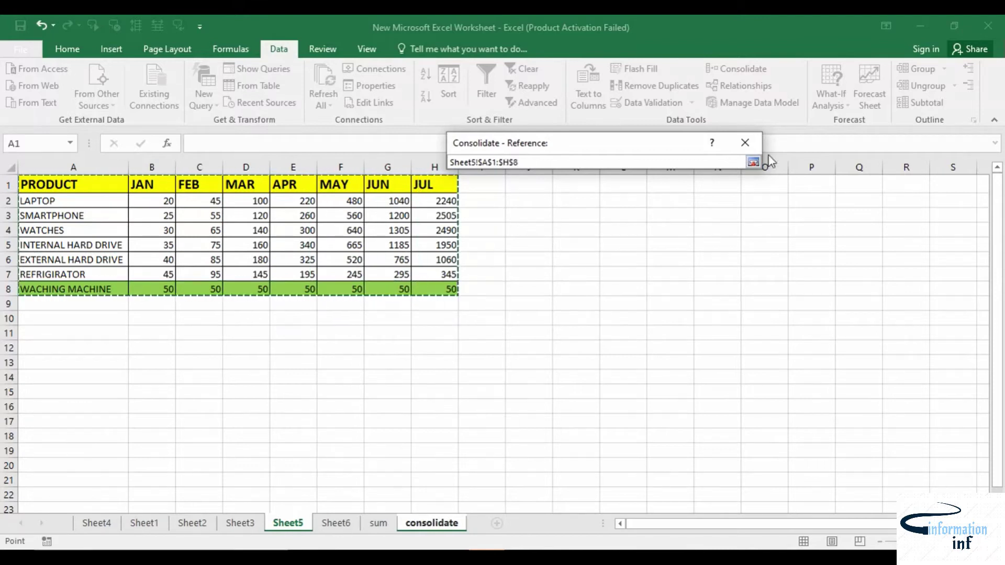
left_click(753, 162)
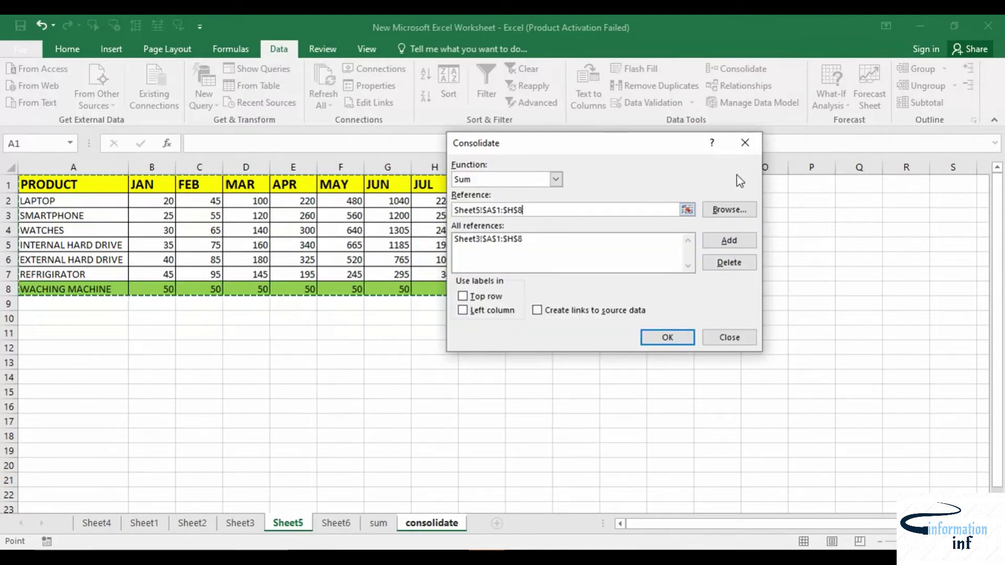
left_click(729, 241)
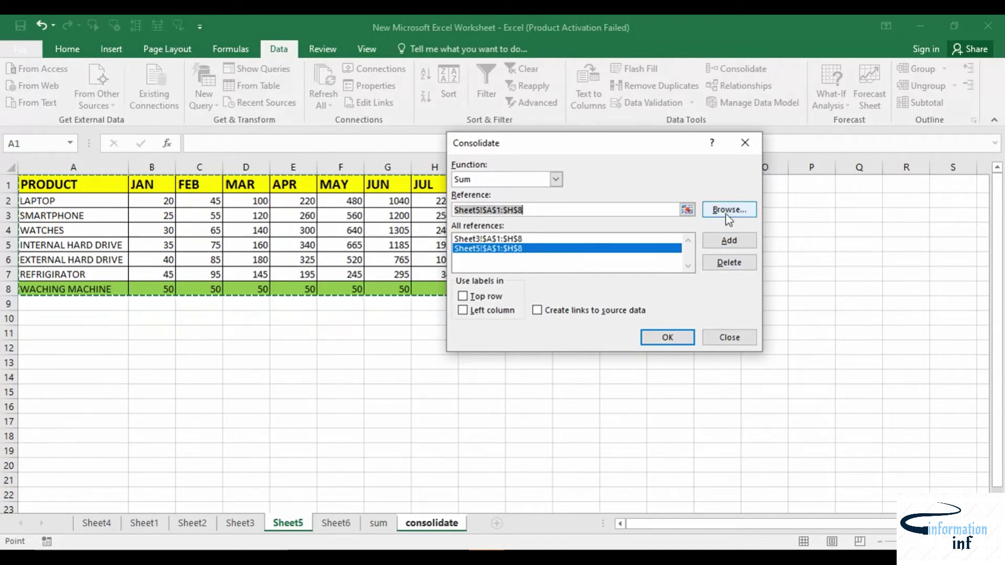
Add range A1:H8 of Sheet6 as the third consolidation reference
left_click(687, 209)
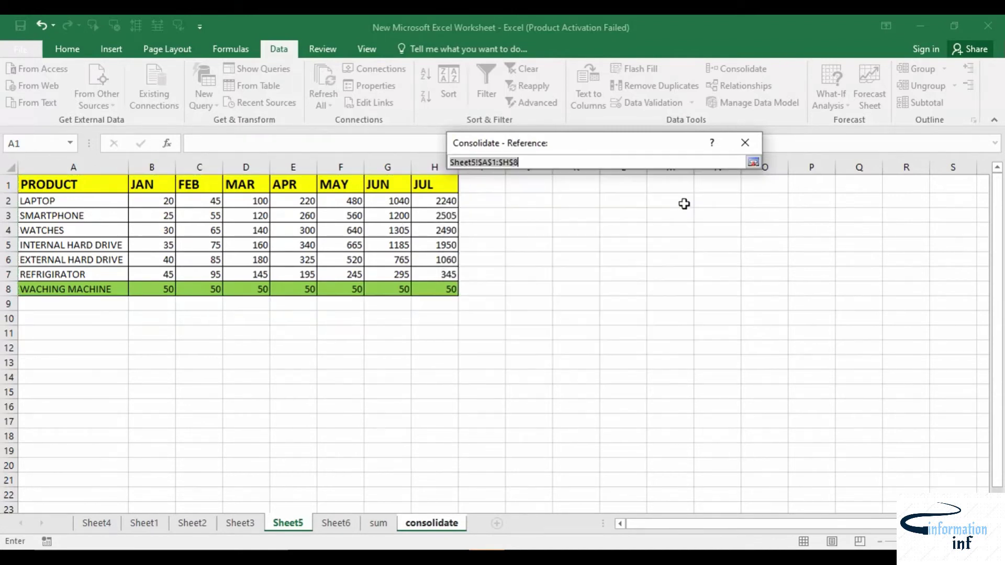
left_click(336, 523)
left_click_drag(78, 187, 445, 293)
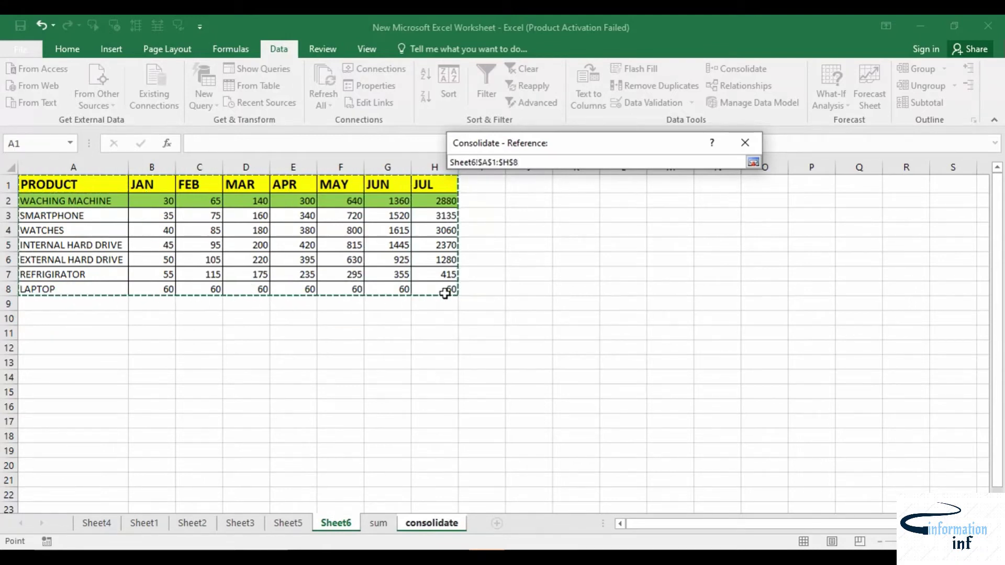
left_click(753, 163)
left_click(715, 241)
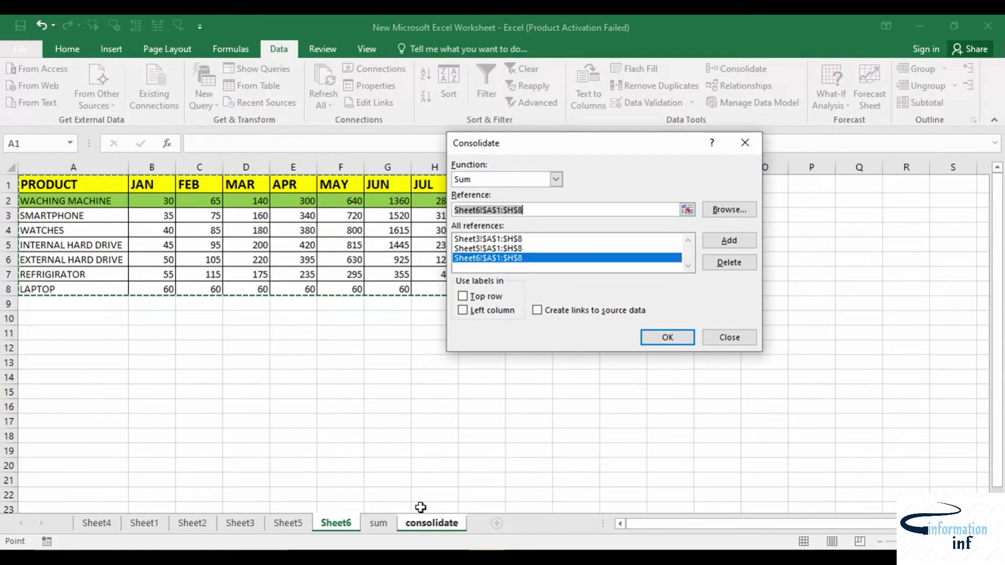
left_click(432, 523)
left_click(183, 241)
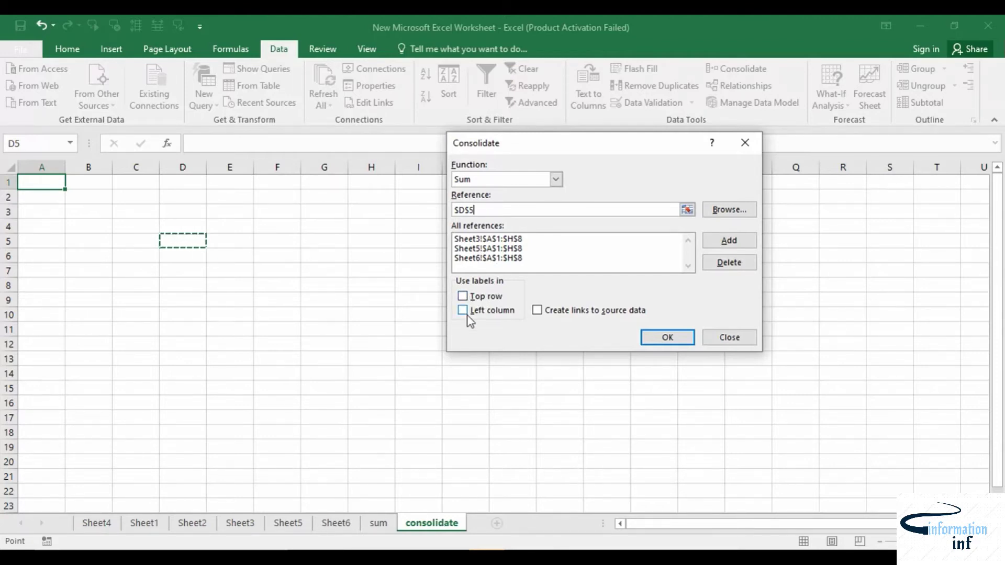
left_click(344, 530)
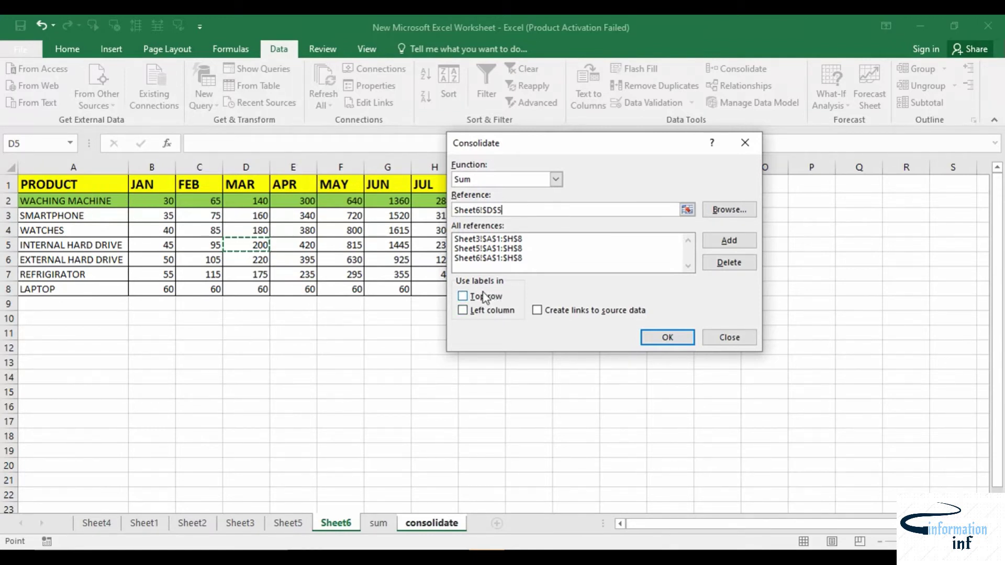
Run the consolidation on the consolidate sheet with top row and left column labels, and fit column A's width to the product names
left_click(430, 523)
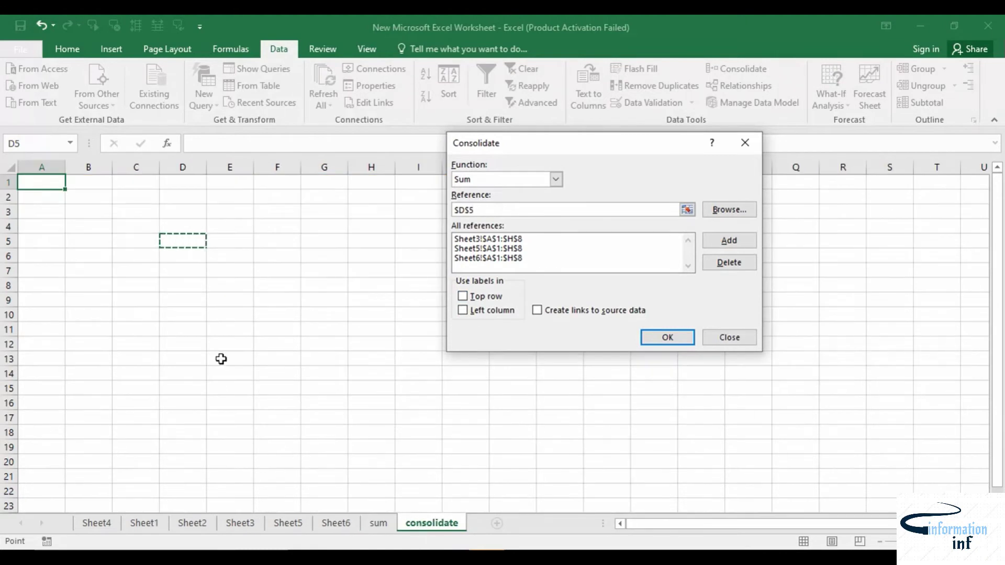
left_click(487, 298)
left_click(491, 311)
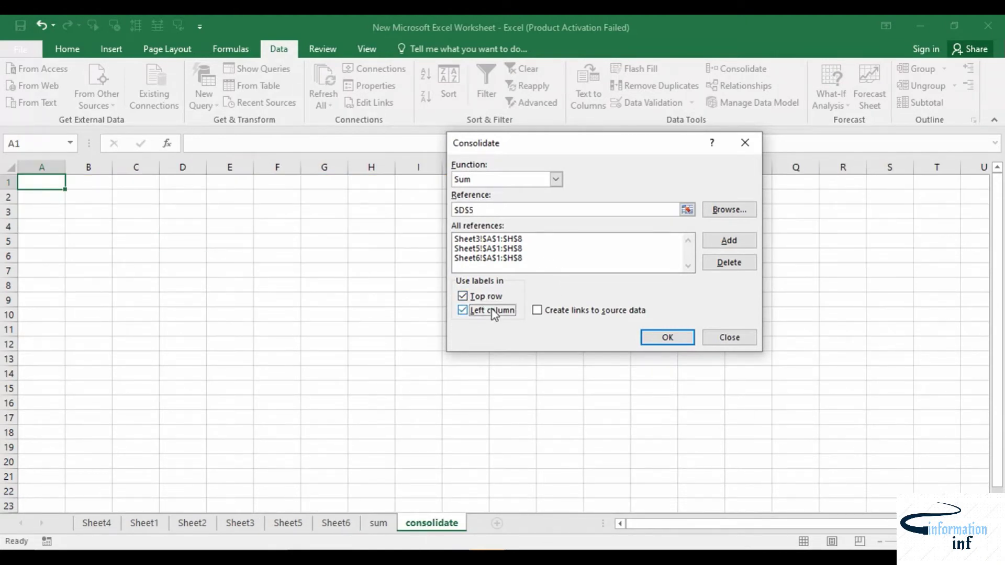
left_click(667, 338)
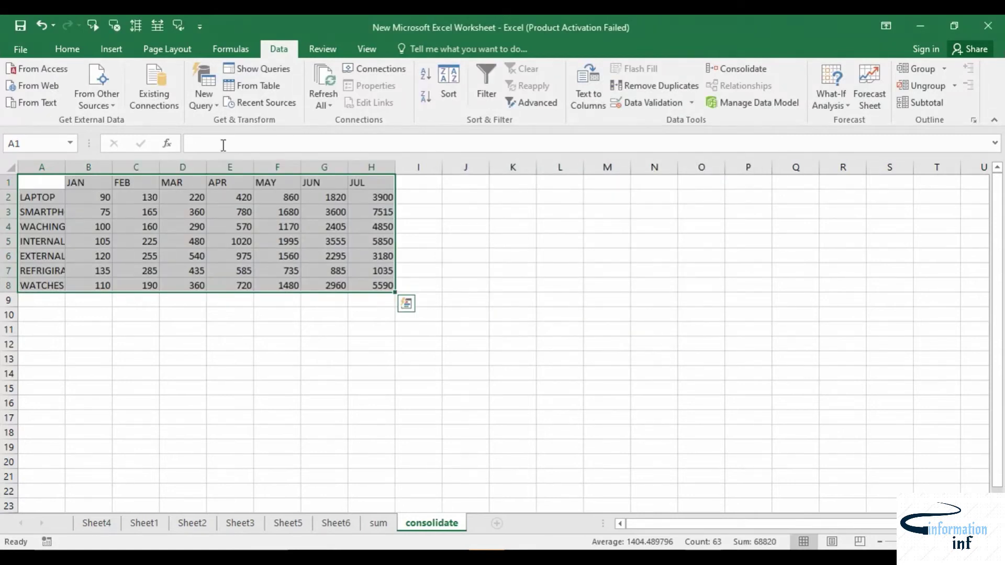
left_click(160, 367)
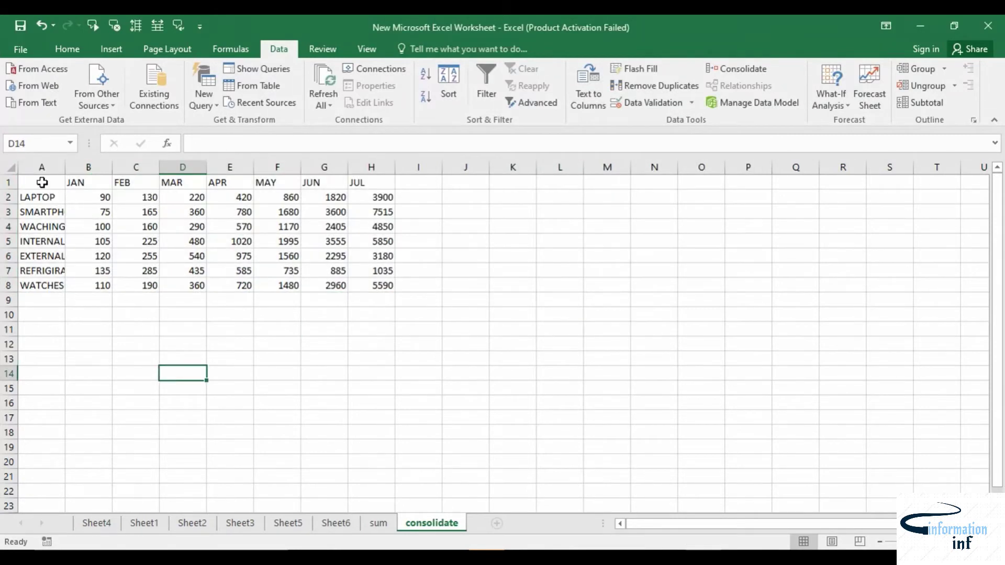
double_click(65, 167)
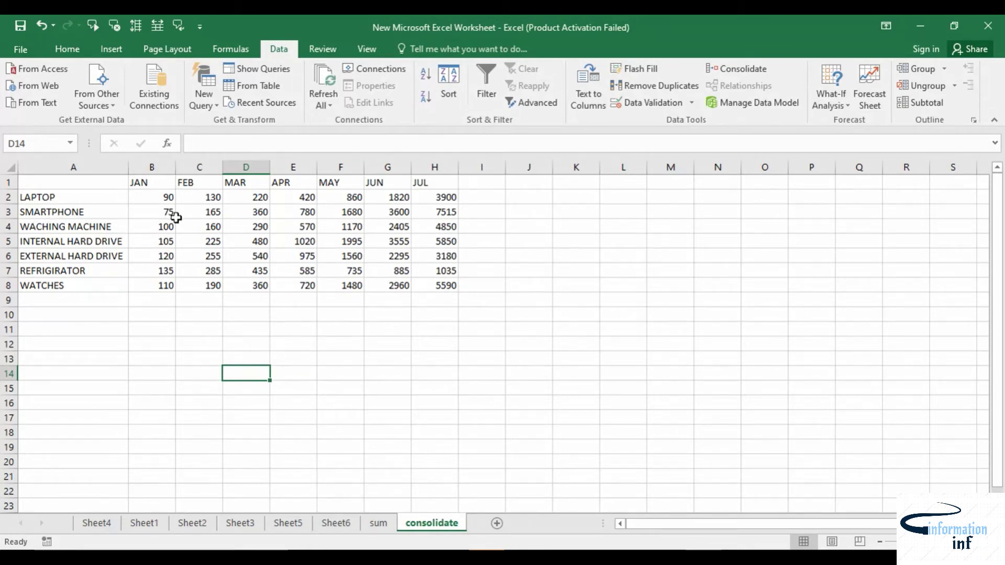
Fill the WACHING MACHINE row of the consolidated table, A4:H4, with green
left_click_drag(35, 230, 443, 226)
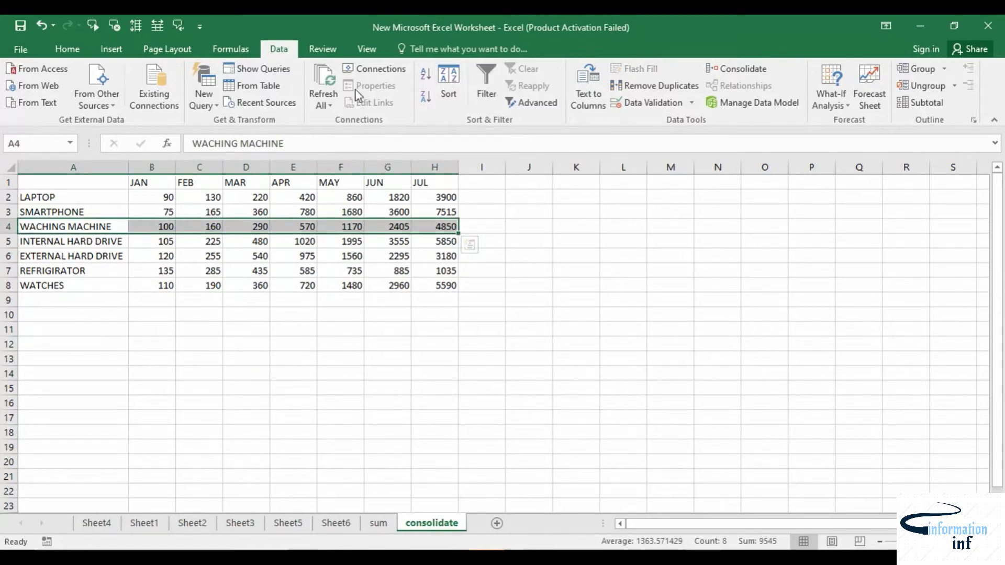
left_click(67, 50)
left_click(227, 99)
left_click(153, 344)
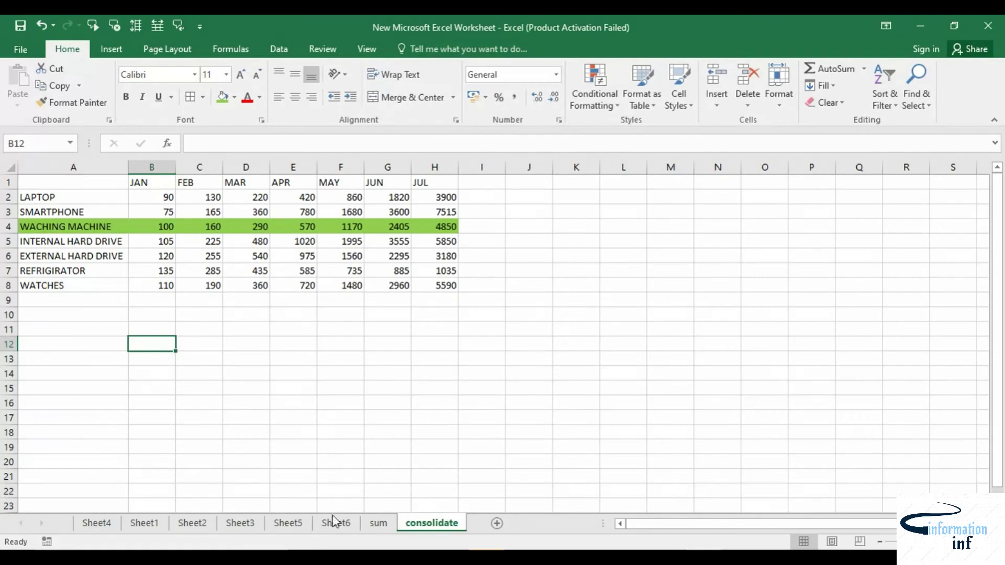
Compare the WACHING MACHINE figures in Sheet3, Sheet5 and Sheet6 with the consolidated row
left_click(321, 548)
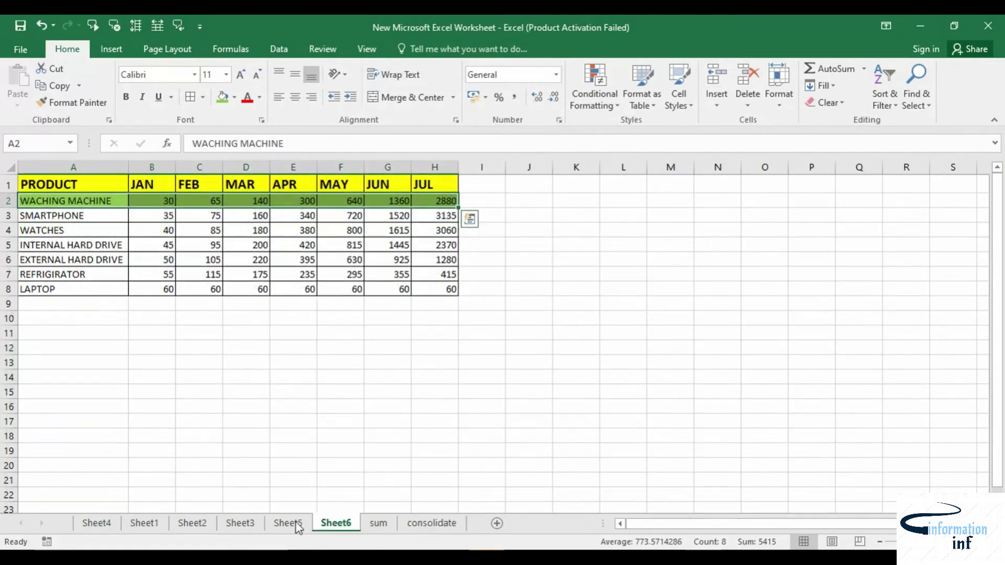
left_click(214, 548)
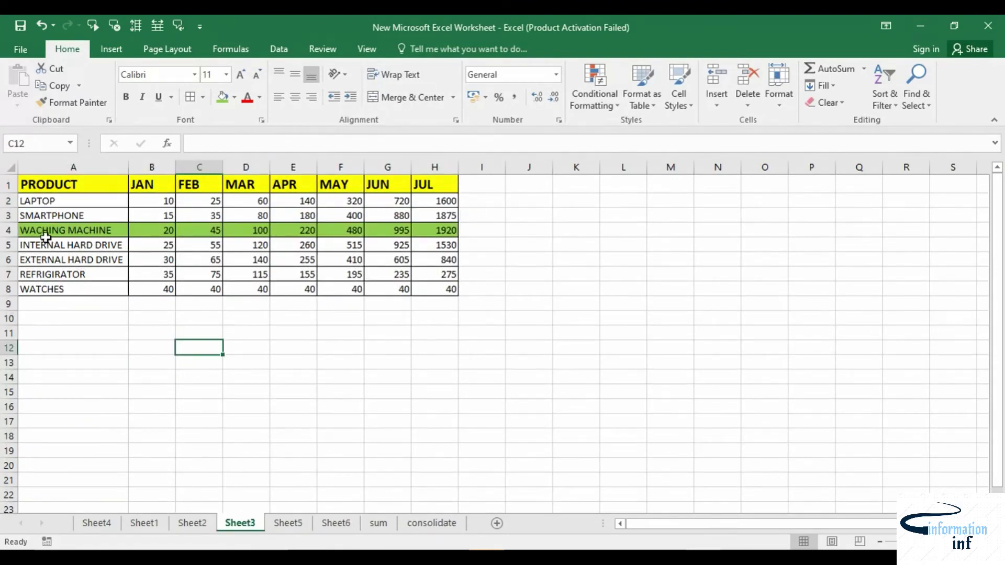
left_click(288, 524)
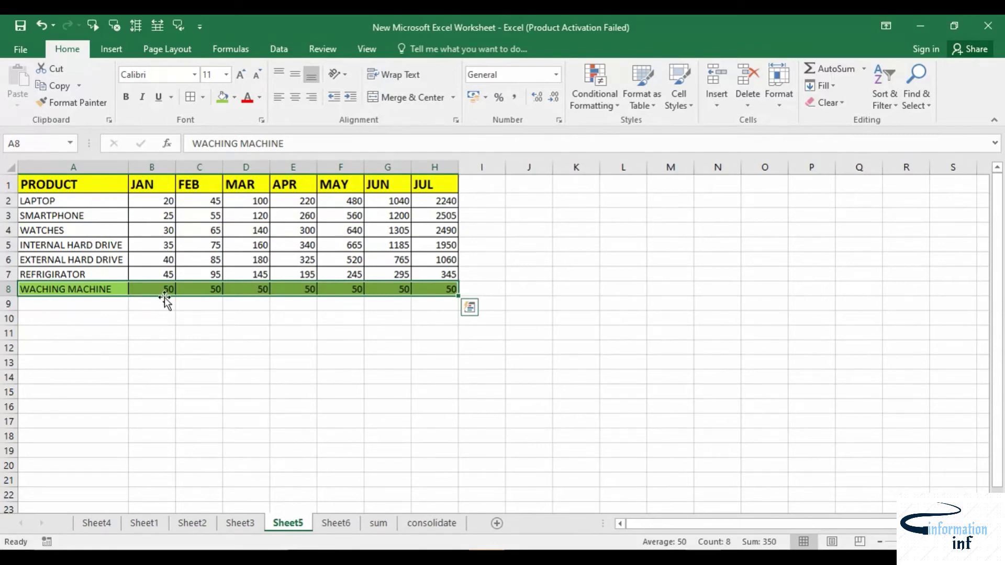
left_click(335, 523)
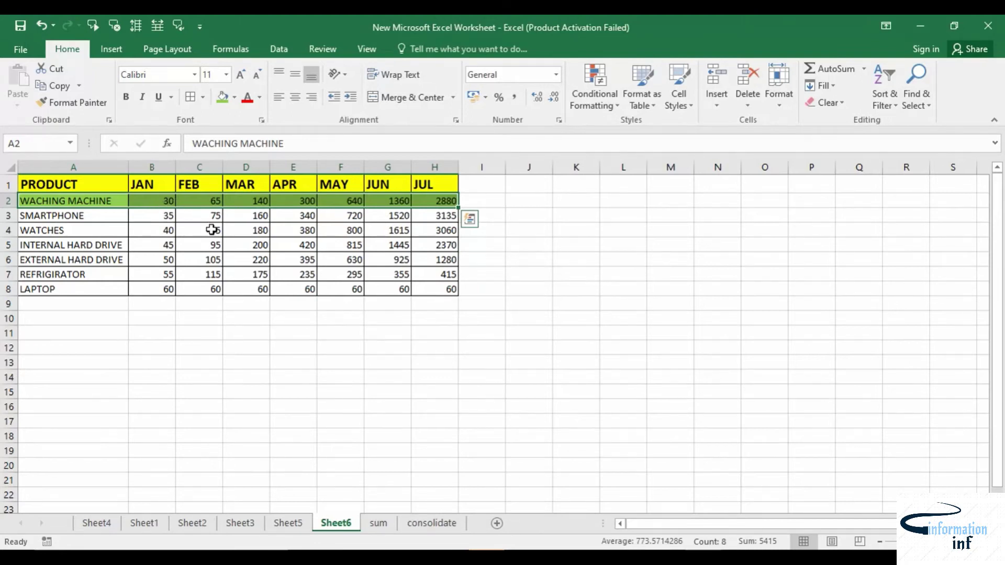
left_click(427, 523)
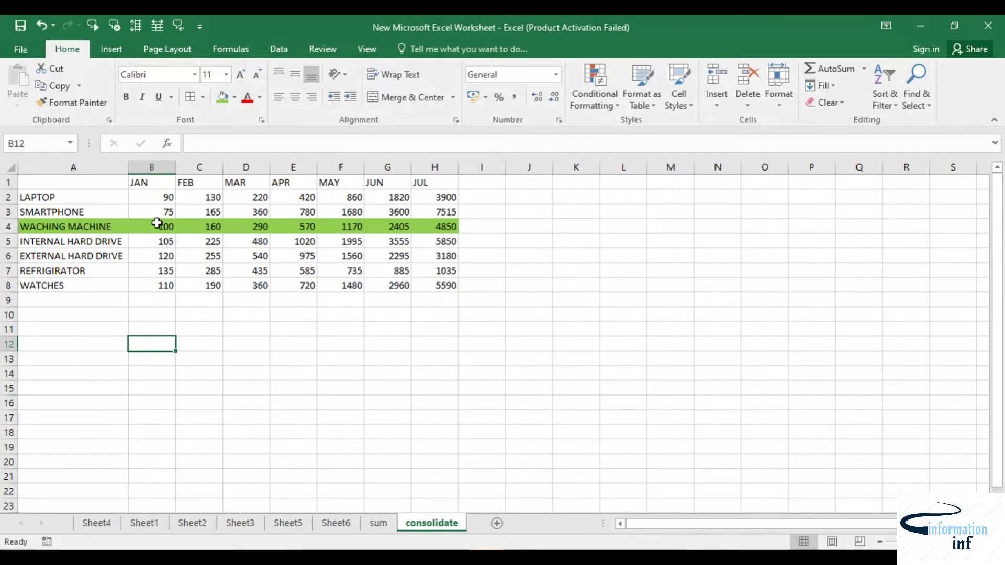
left_click(288, 523)
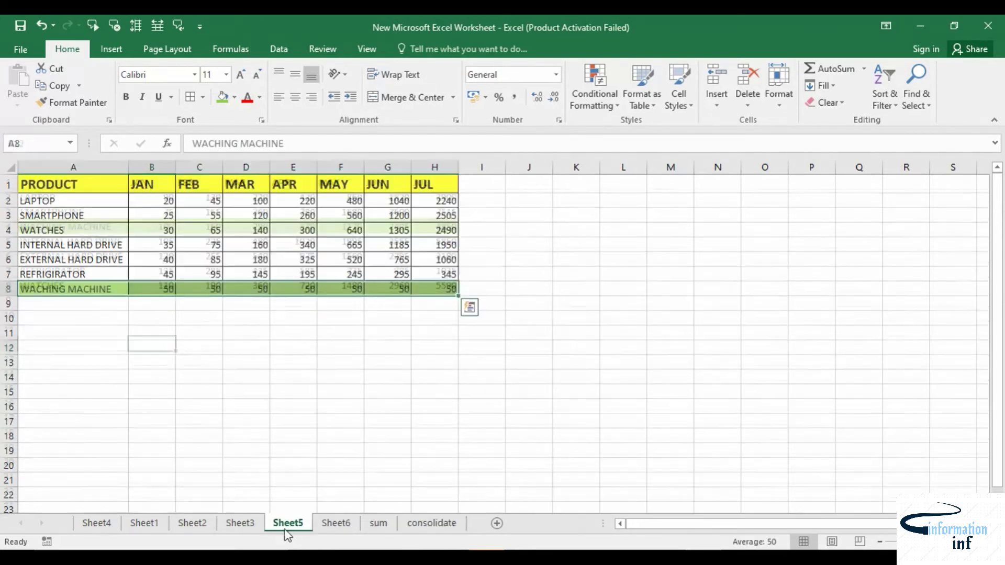
left_click(245, 525)
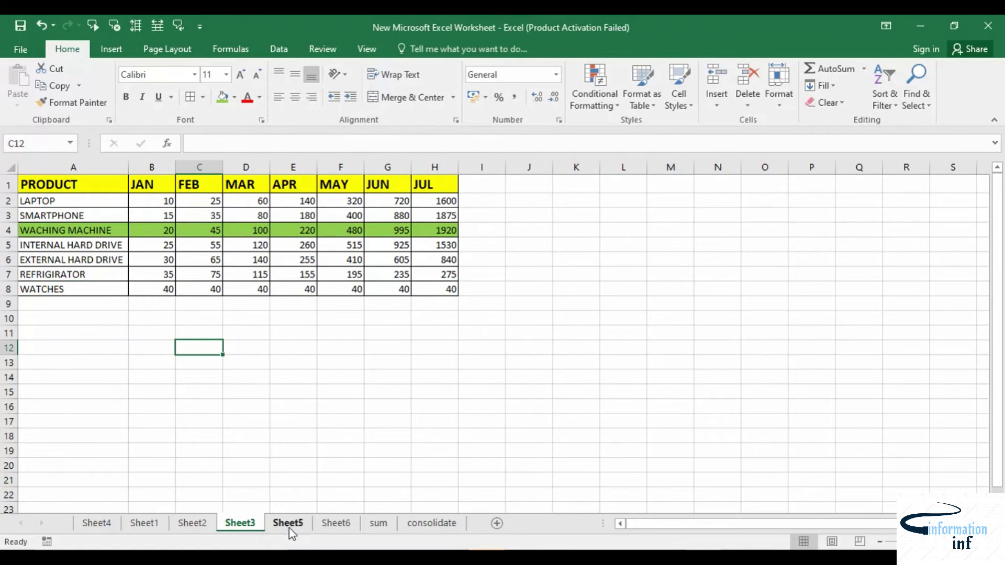
left_click(289, 525)
left_click(331, 526)
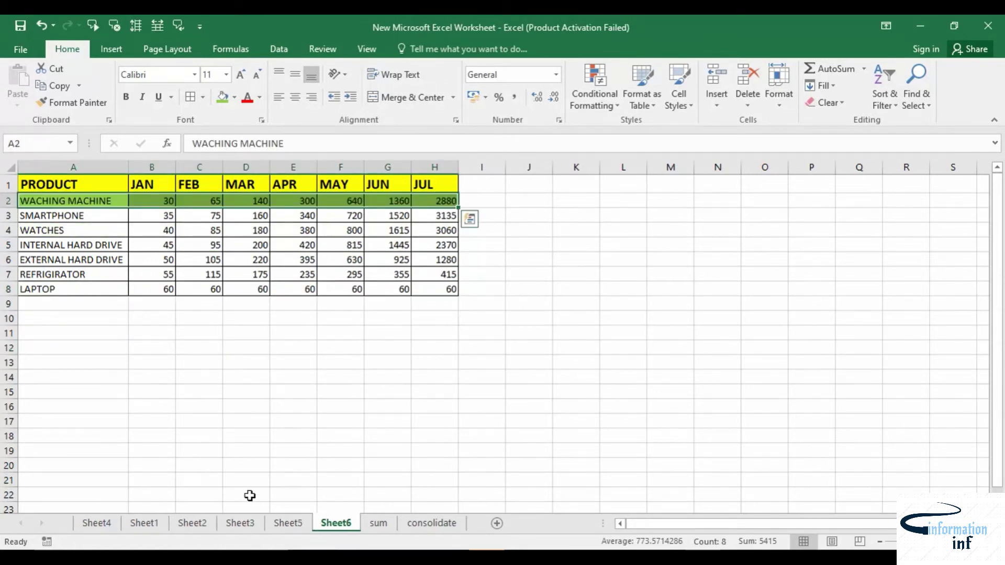
Check the LAPTOP figures in Sheet3, Sheet5 and Sheet6 against the sum and consolidate sheets
left_click(241, 524)
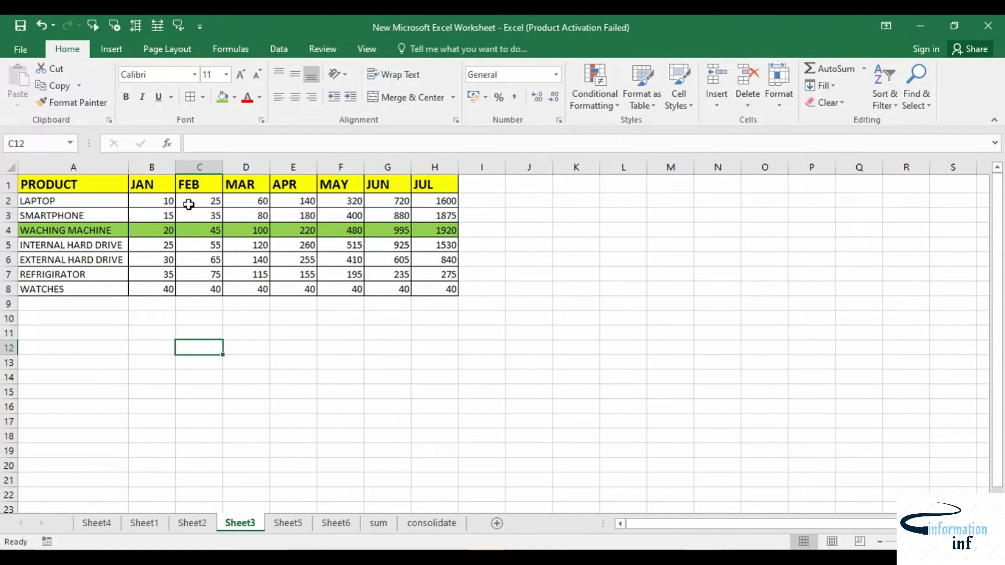
left_click(167, 208)
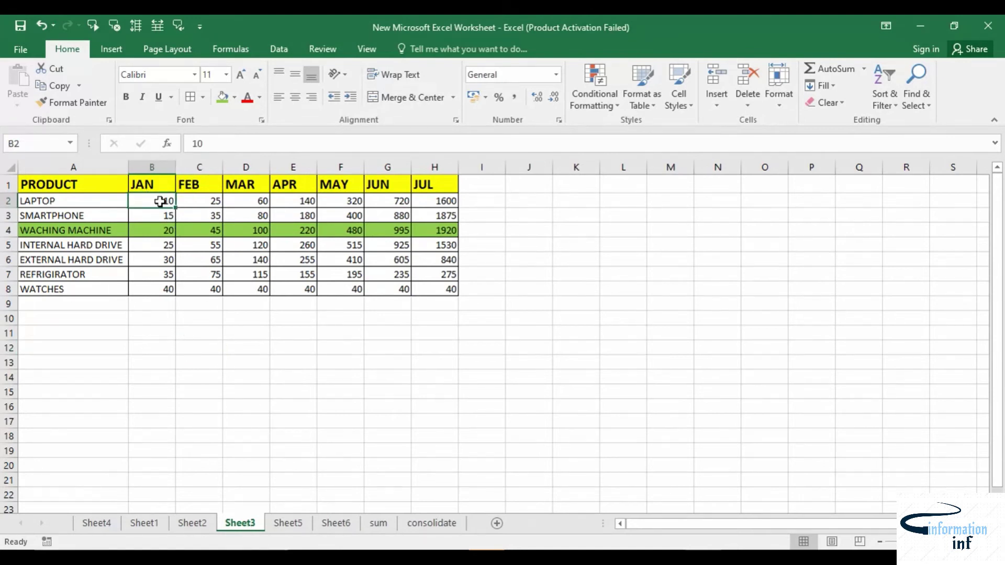
left_click(288, 525)
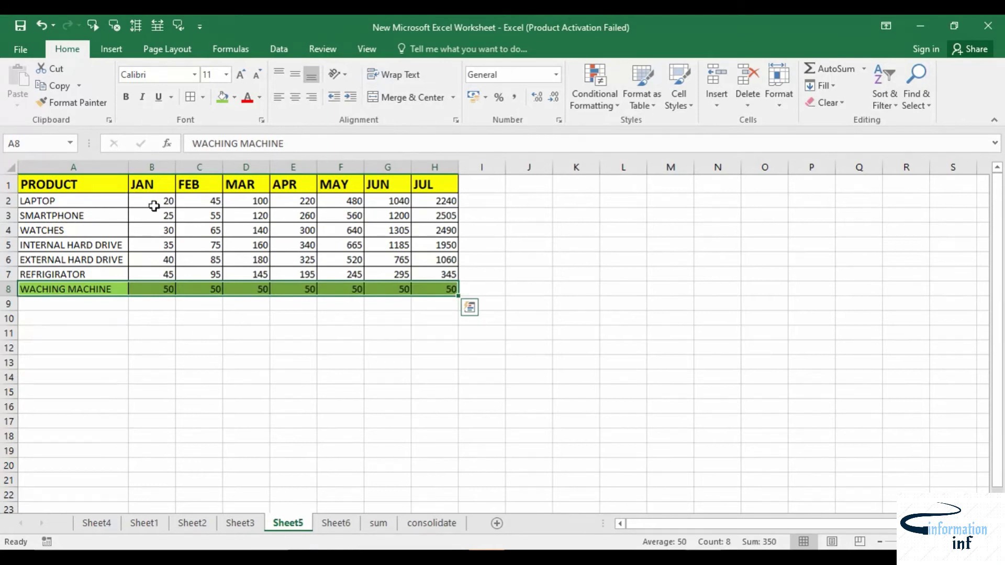
left_click(336, 524)
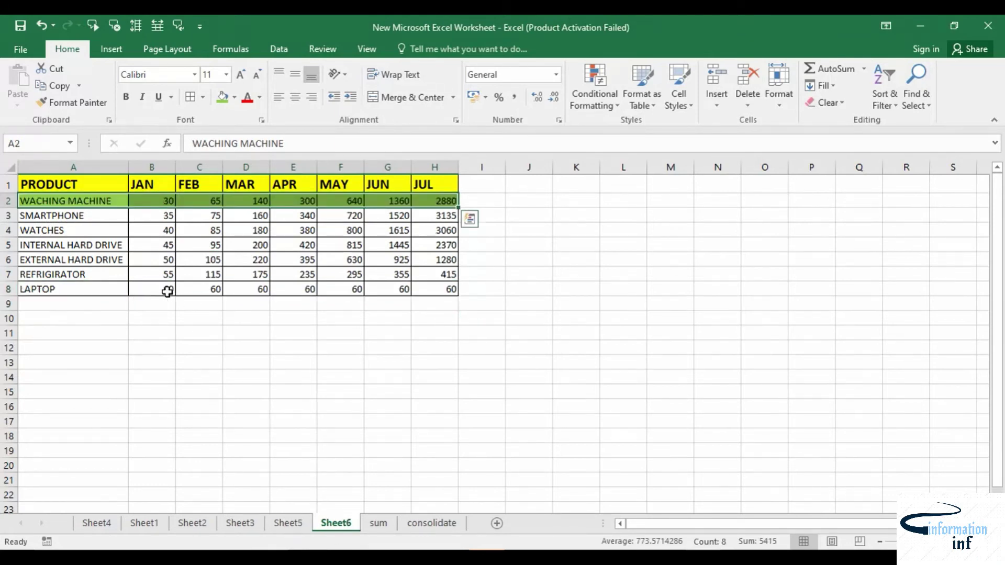
left_click(377, 524)
left_click(82, 202)
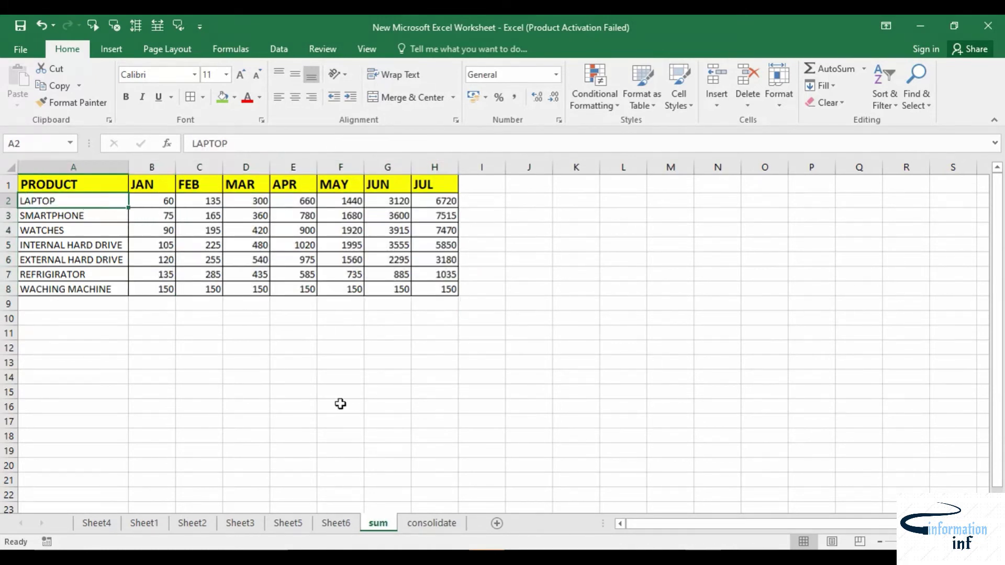
left_click(426, 526)
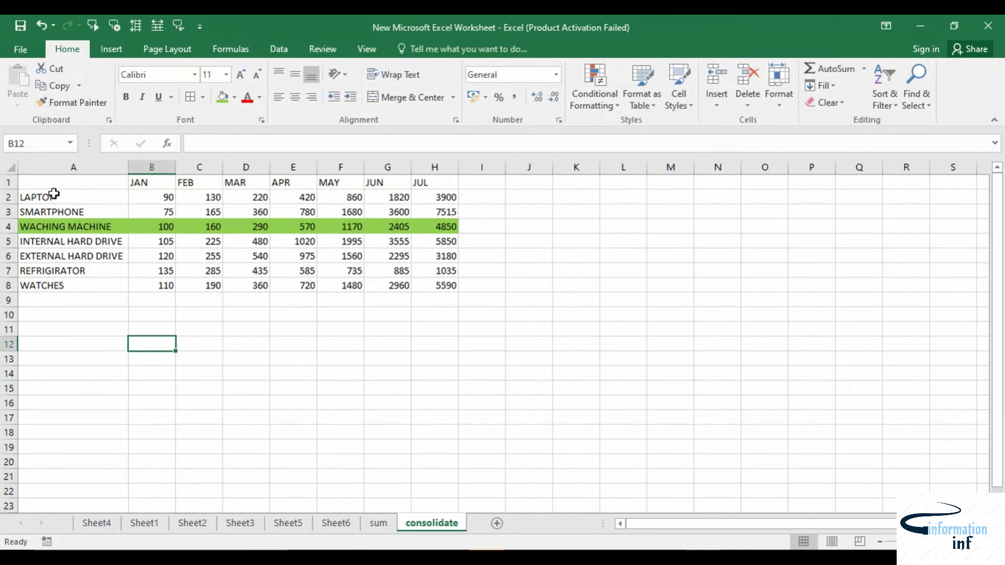
left_click(165, 196)
Fill the LAPTOP row of the consolidated table, A2:H2, with the same green
left_click_drag(72, 197, 435, 198)
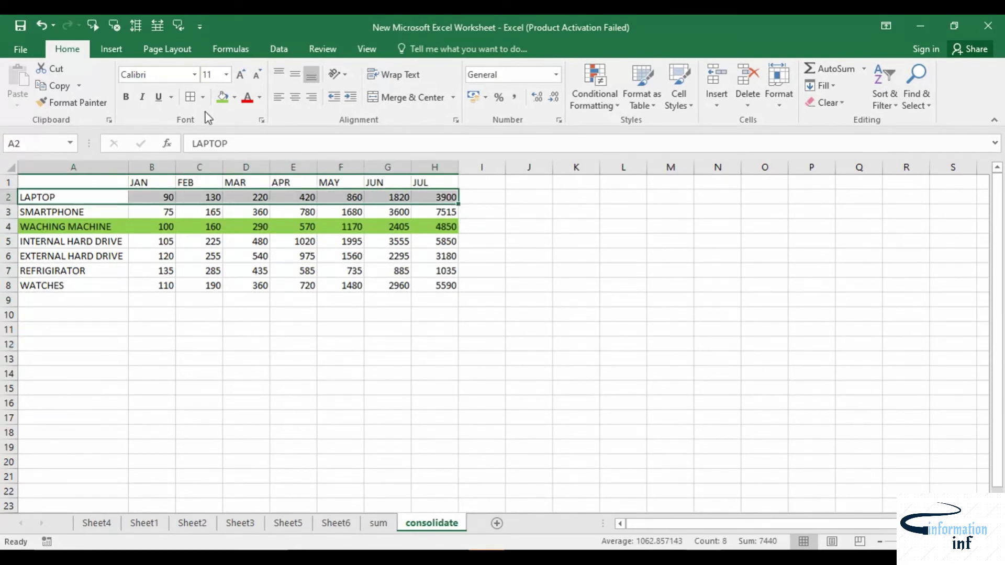
left_click(222, 97)
left_click(246, 329)
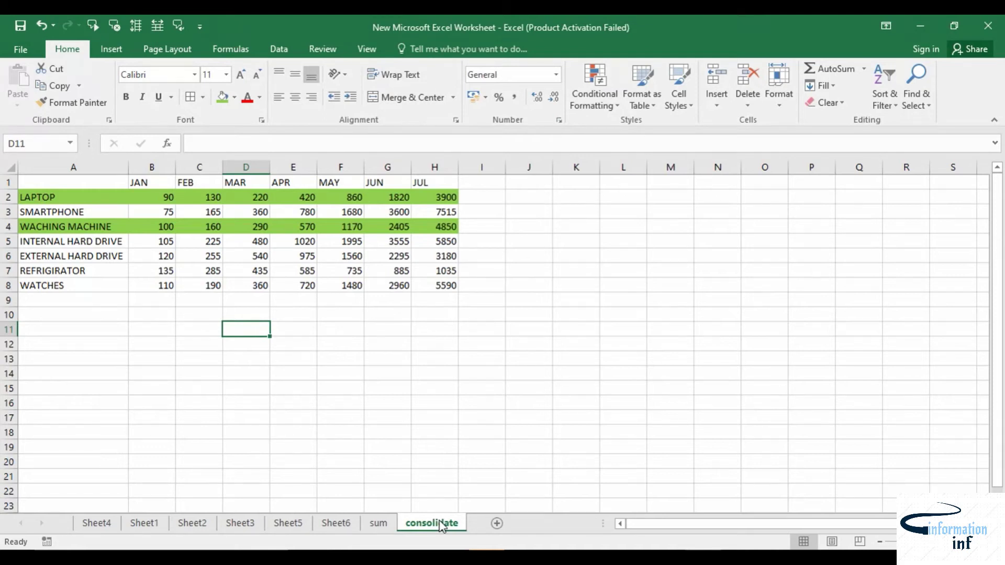
Set the WACHING MACHINE value for JAN in Sheet3 to 30
left_click(240, 524)
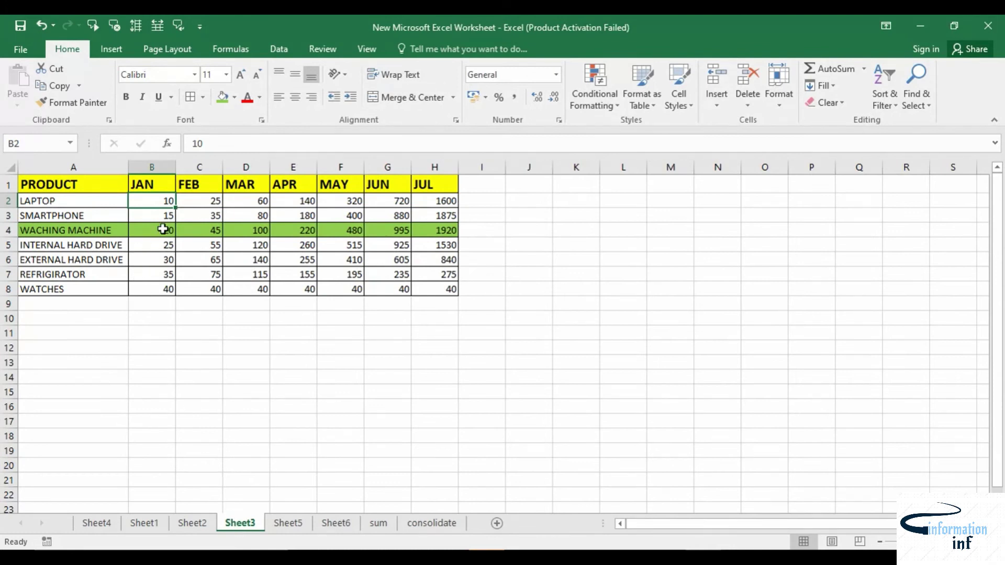
left_click(166, 232)
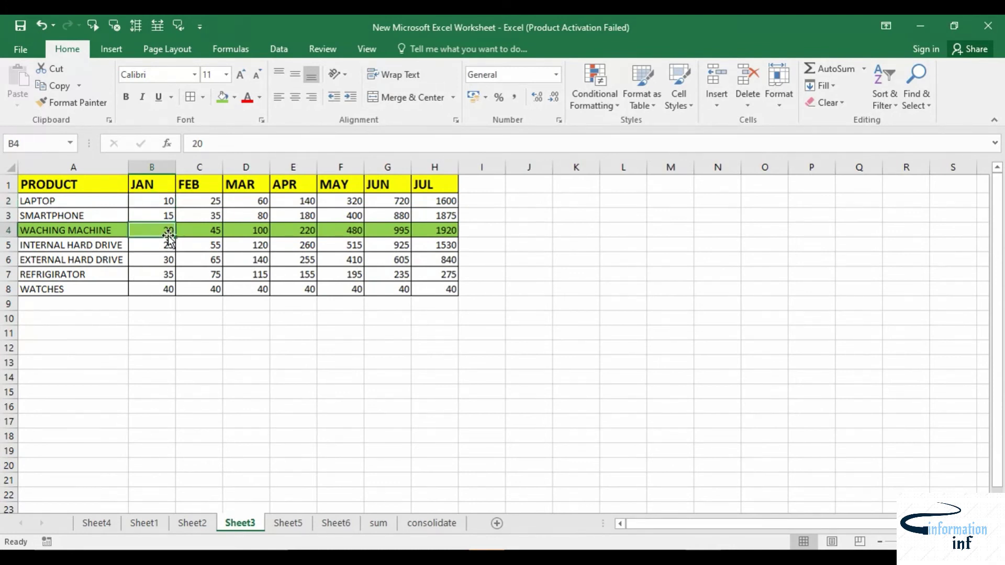
left_click(208, 524)
left_click(231, 523)
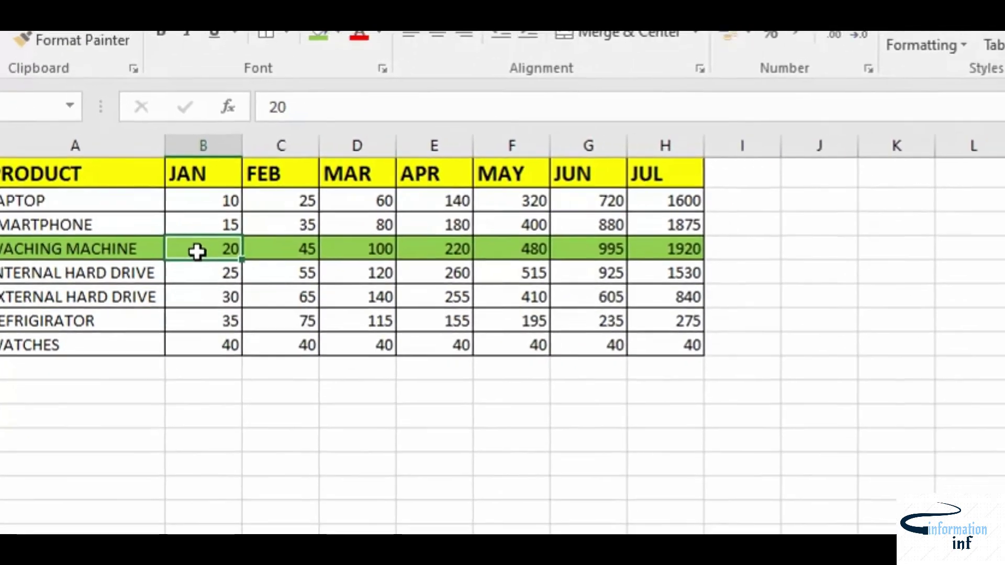
type("30")
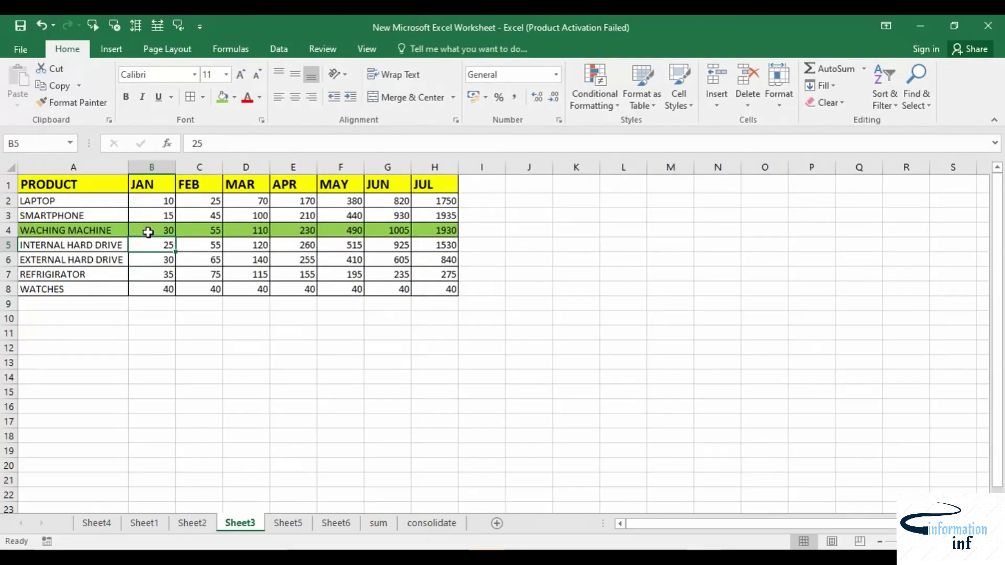
Set the WACHING MACHINE value for JAN in Sheet5 to 60
left_click(288, 523)
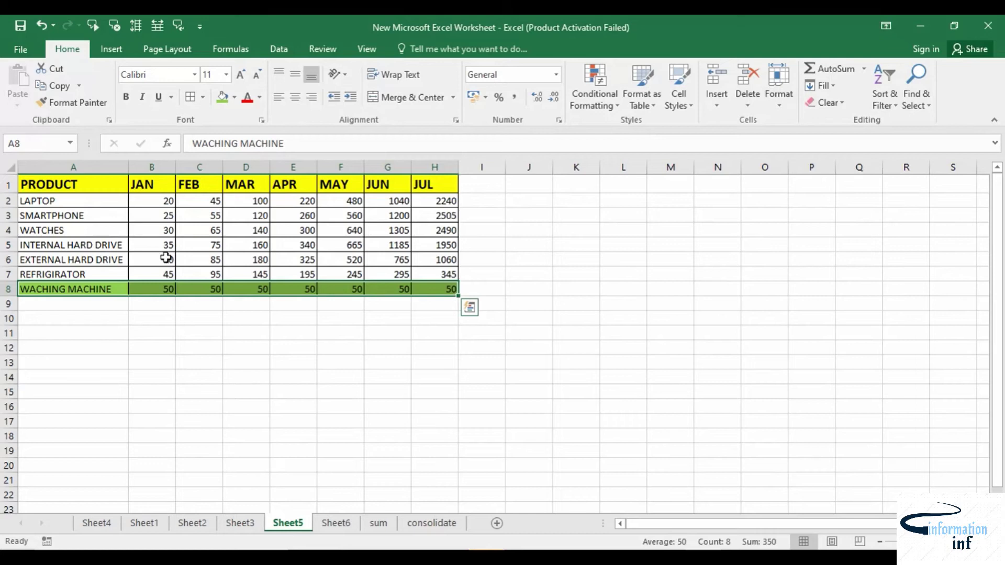
left_click(162, 288)
type("6")
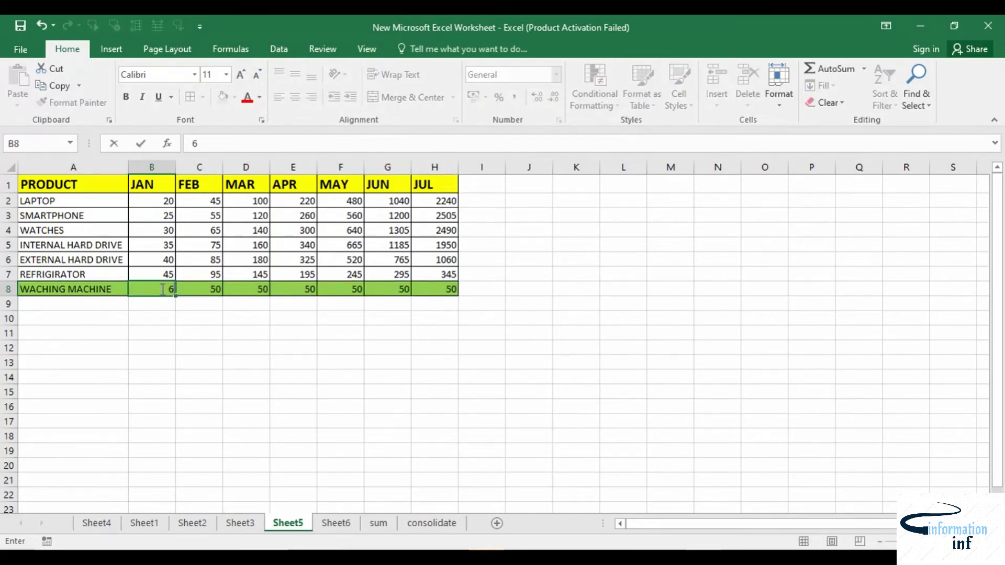
key("ctrl+Return")
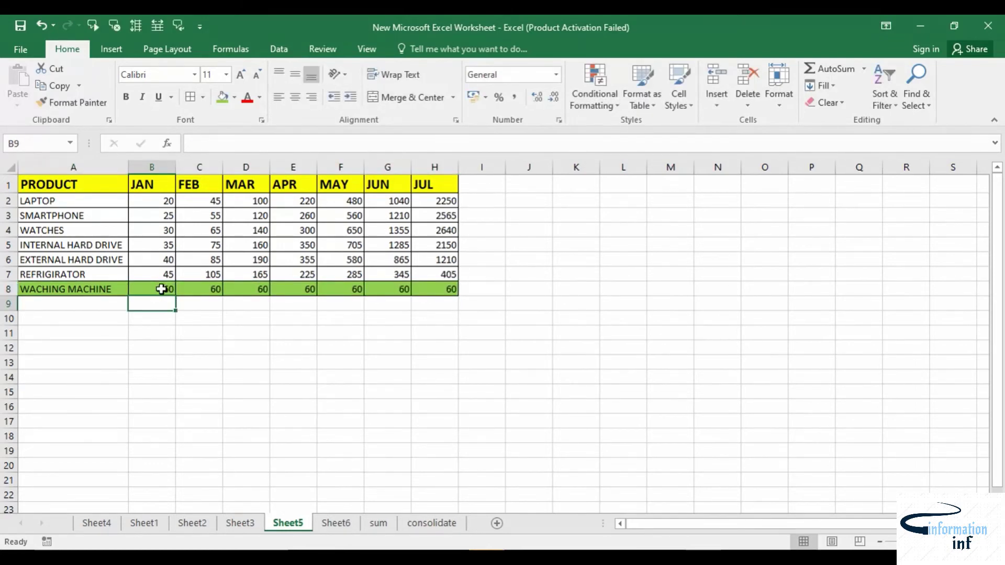
Set the WACHING MACHINE value for JAN in Sheet6 to 40
left_click(335, 523)
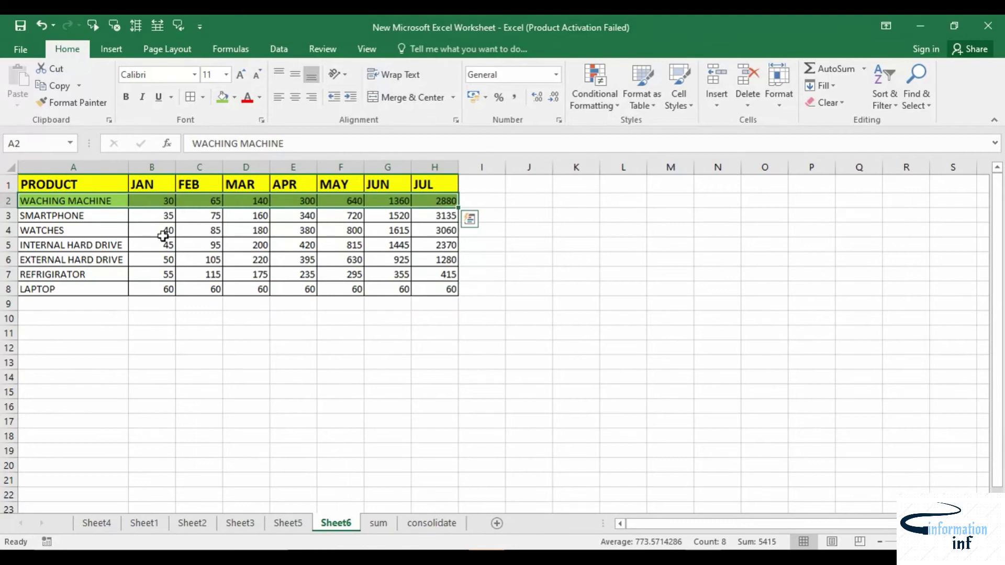
left_click(163, 204)
type("40")
key("Return")
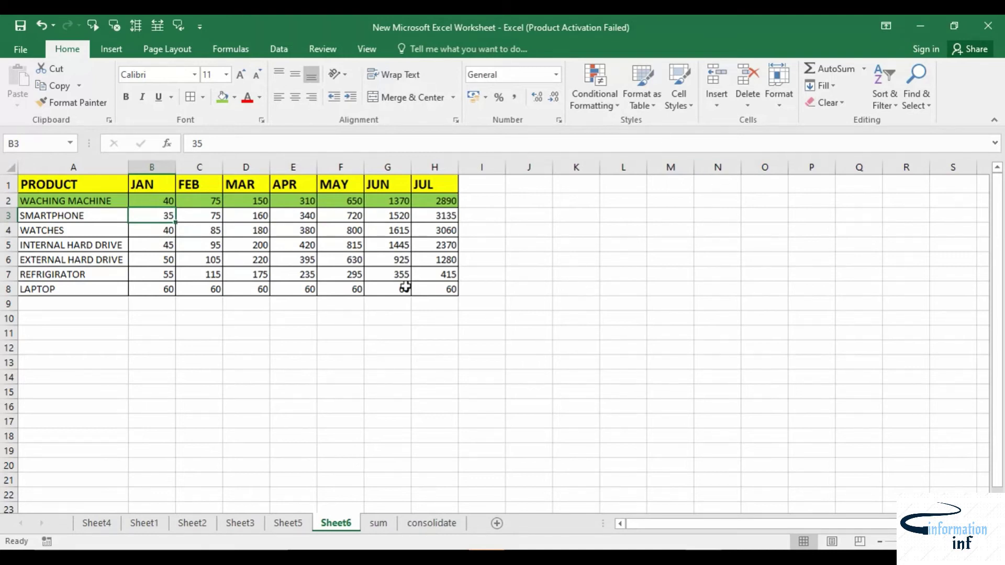
Add a new worksheet after the consolidate sheet and start a data consolidation at its cell A1
left_click(432, 523)
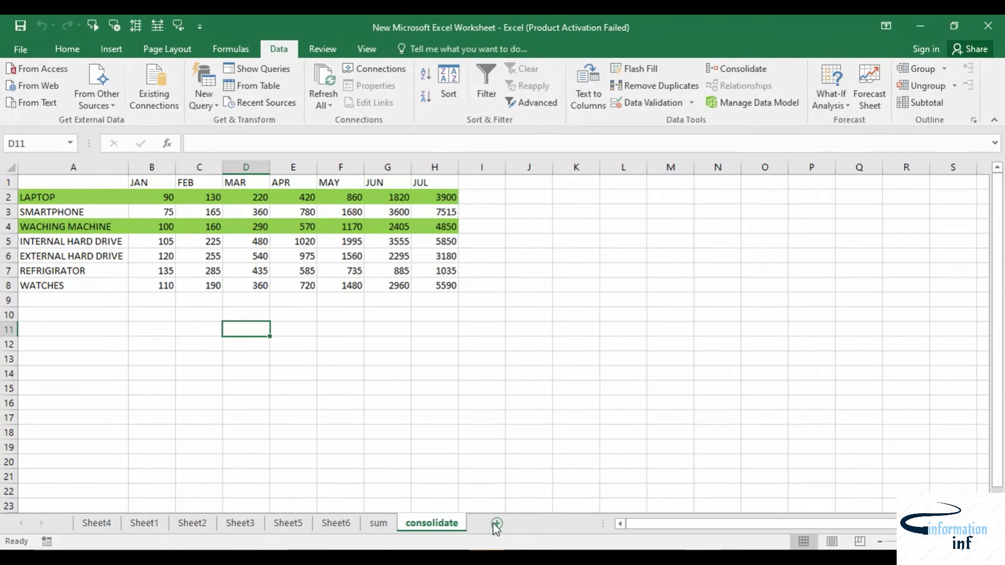
left_click(495, 524)
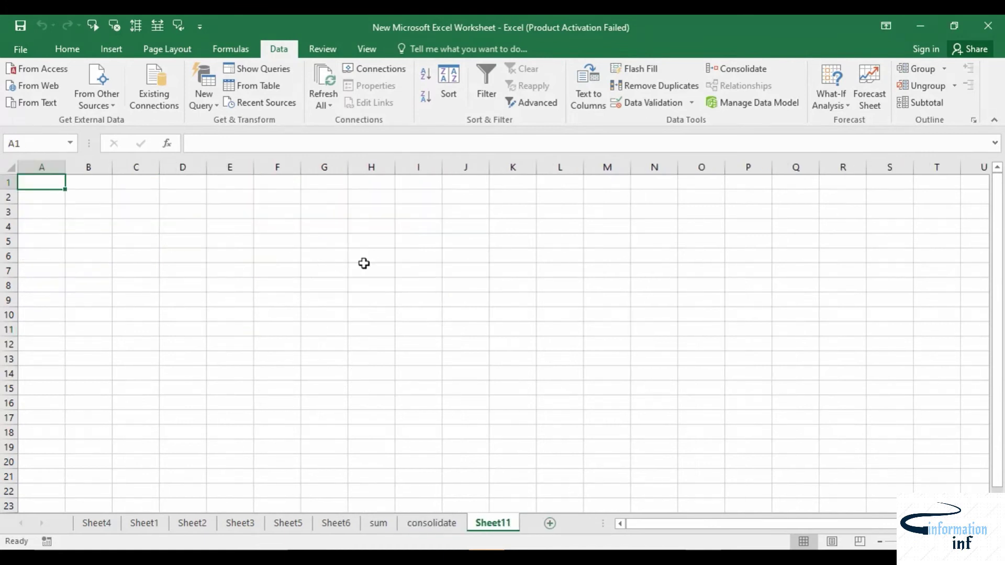
left_click(746, 69)
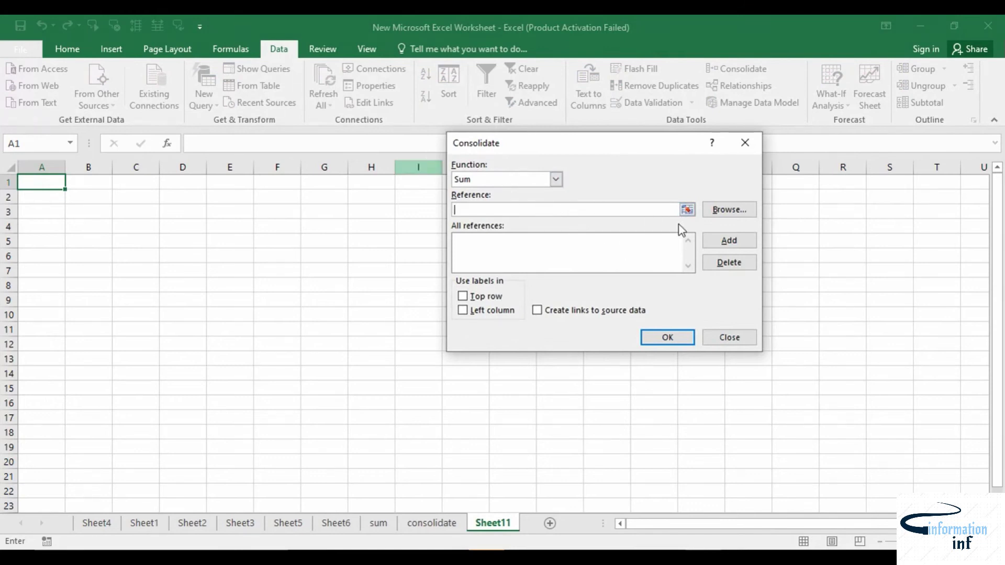
Add the range A1:H8 of Sheet3 to the consolidation references
left_click(687, 209)
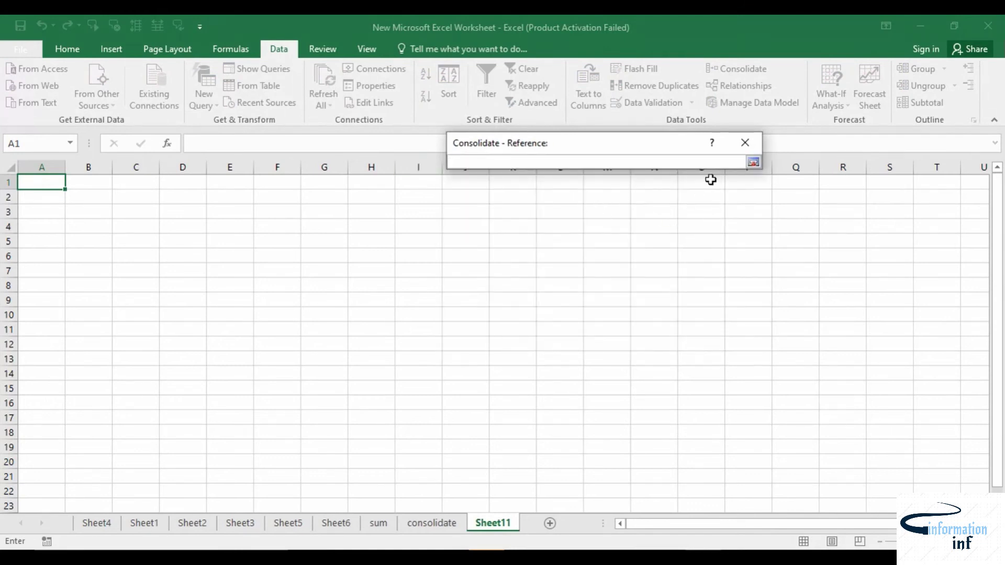
left_click(241, 523)
left_click_drag(49, 190, 433, 291)
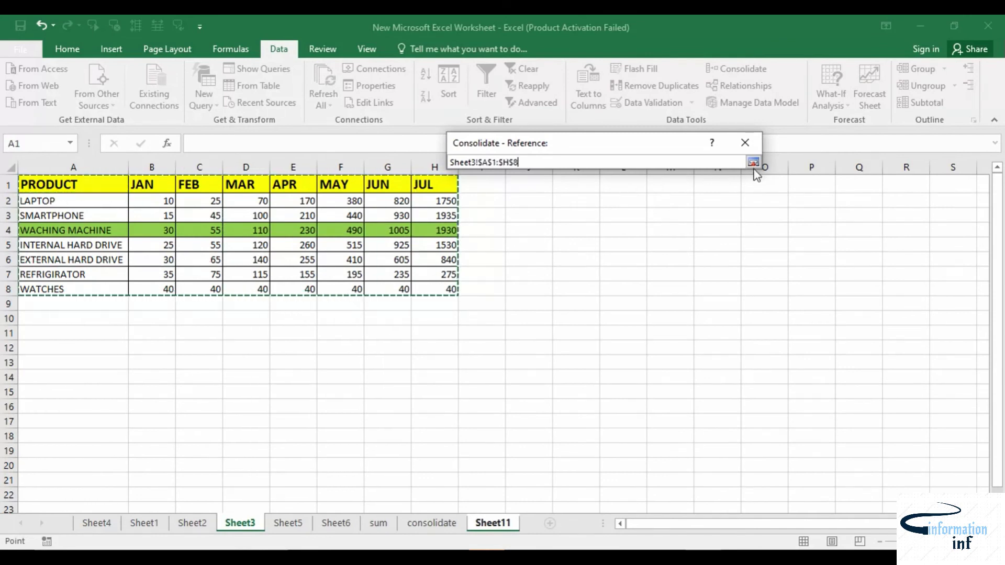
left_click(754, 164)
left_click(729, 241)
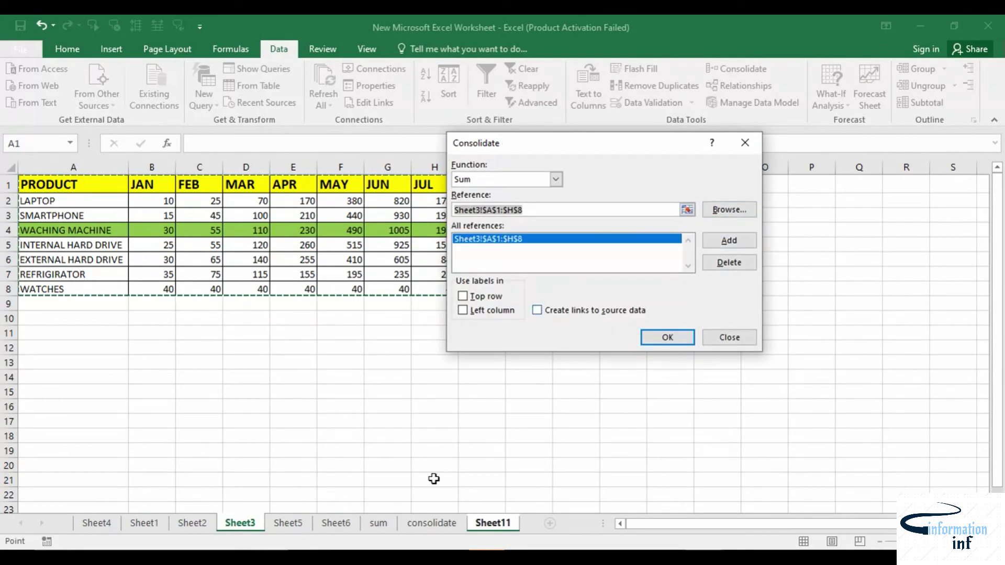
Add the range A1:H8 of Sheet5 and the same range of Sheet6 to the consolidation references
left_click(687, 210)
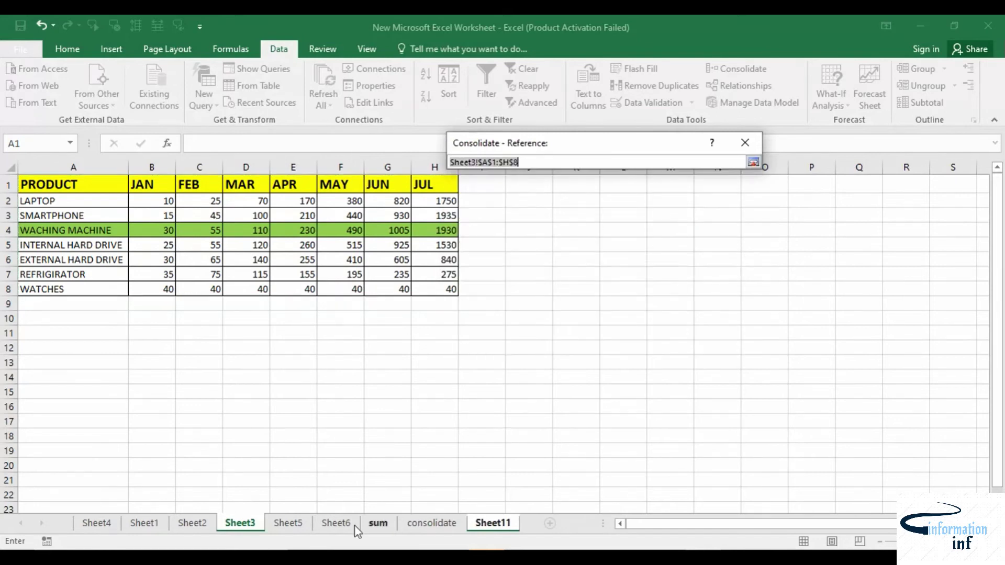
left_click(282, 521)
left_click_drag(55, 187, 435, 287)
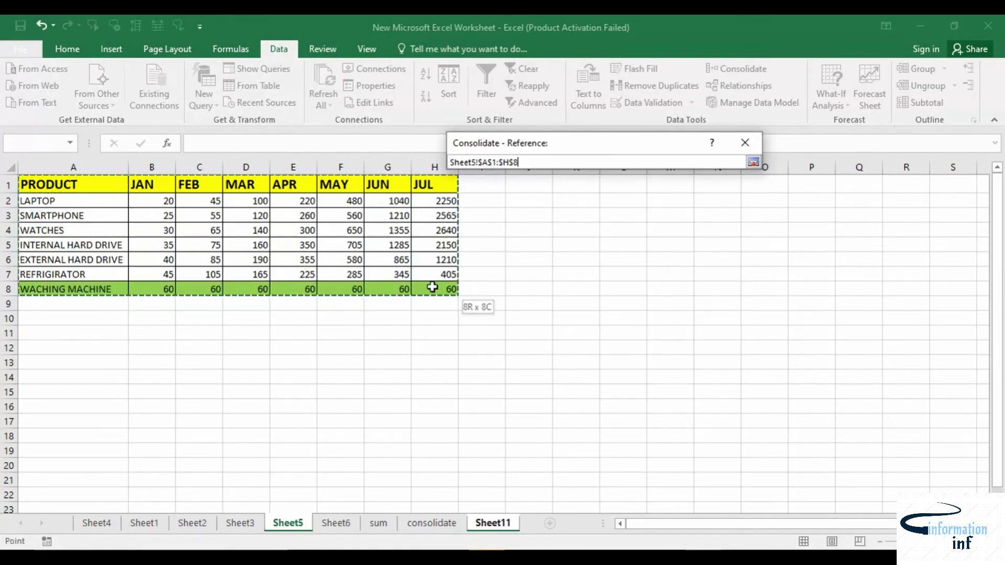
left_click(753, 161)
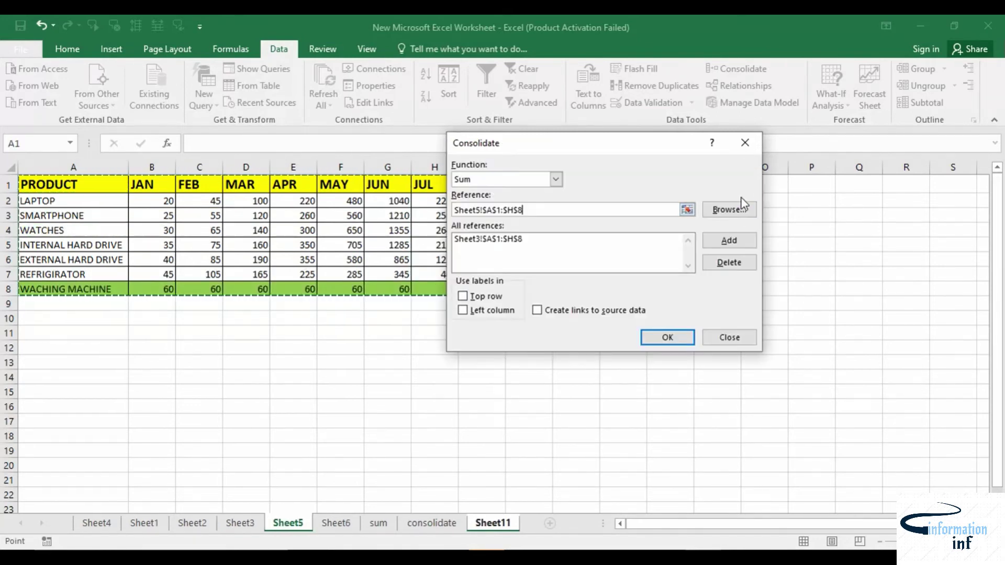
left_click(729, 242)
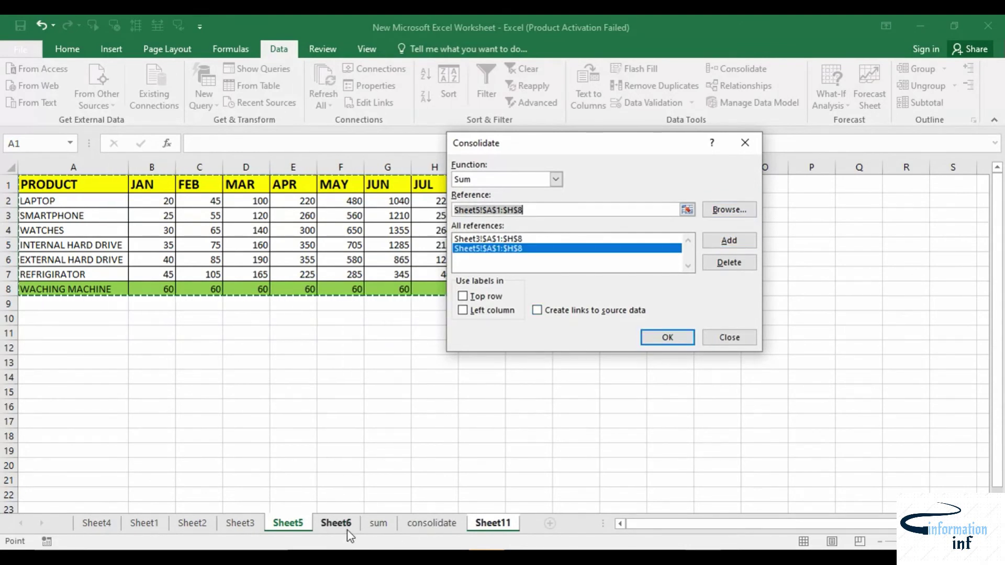
left_click(337, 523)
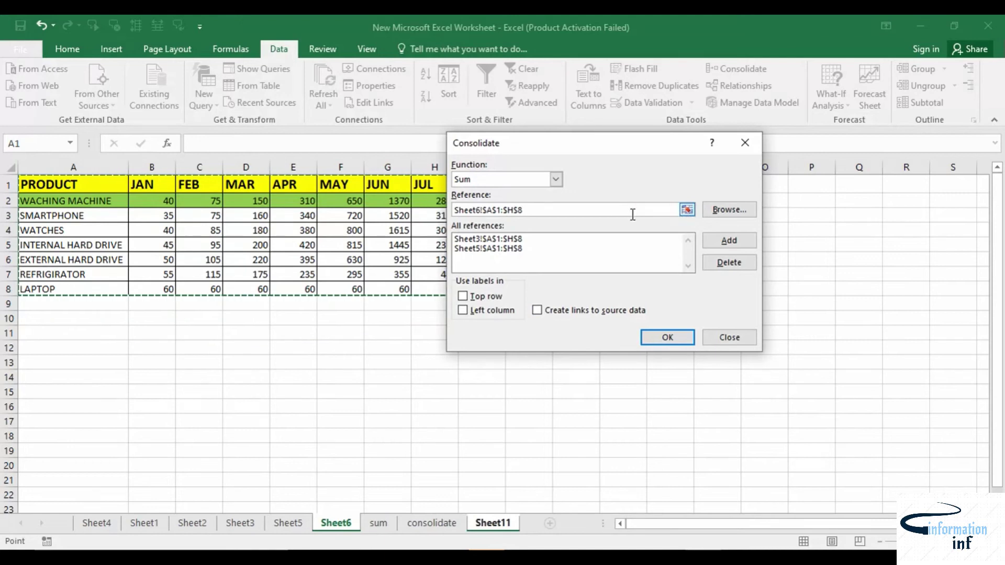
left_click(733, 246)
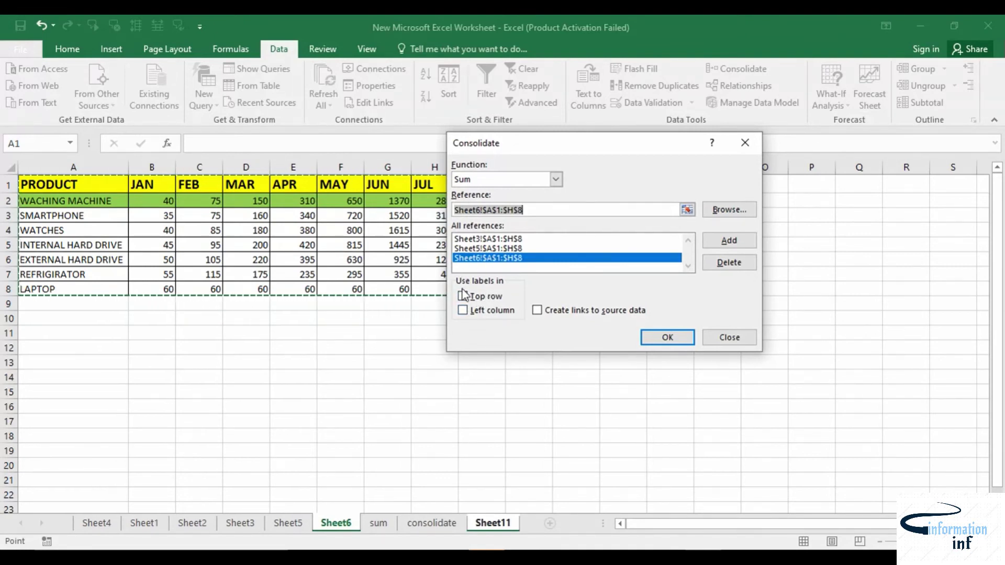
Use labels from the top row and left column, create links to source data, and run the Sum consolidation
left_click(477, 295)
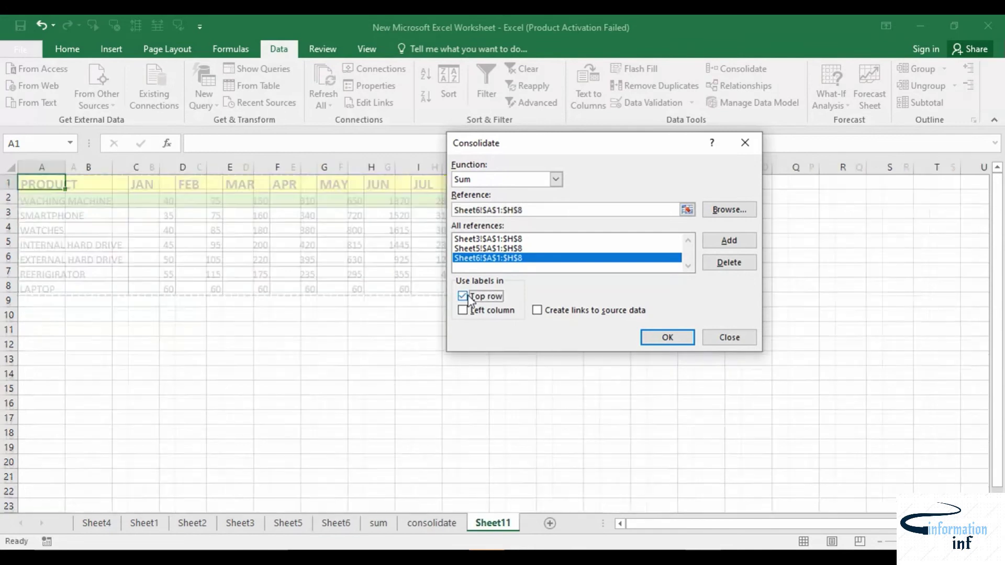
left_click(462, 311)
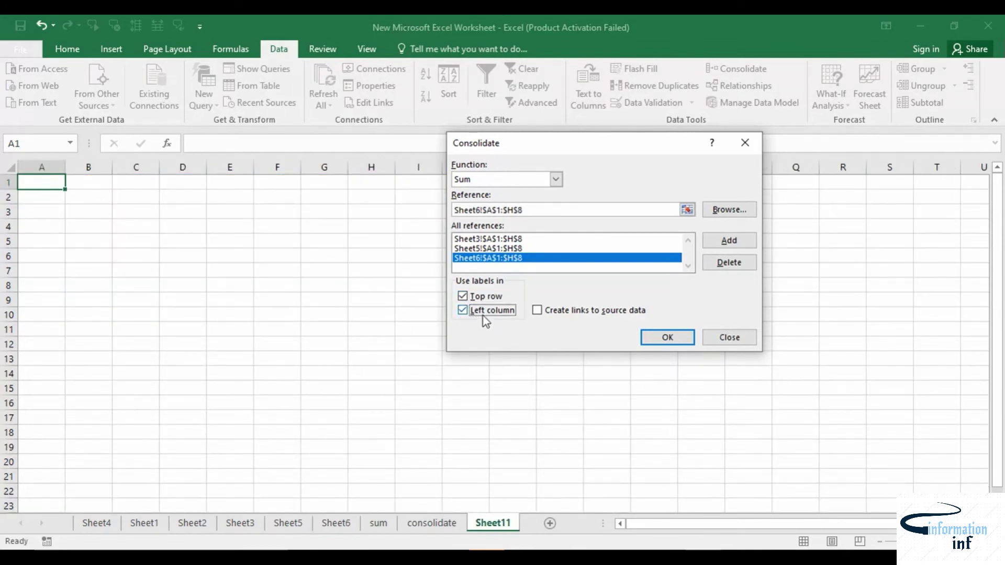
left_click(539, 313)
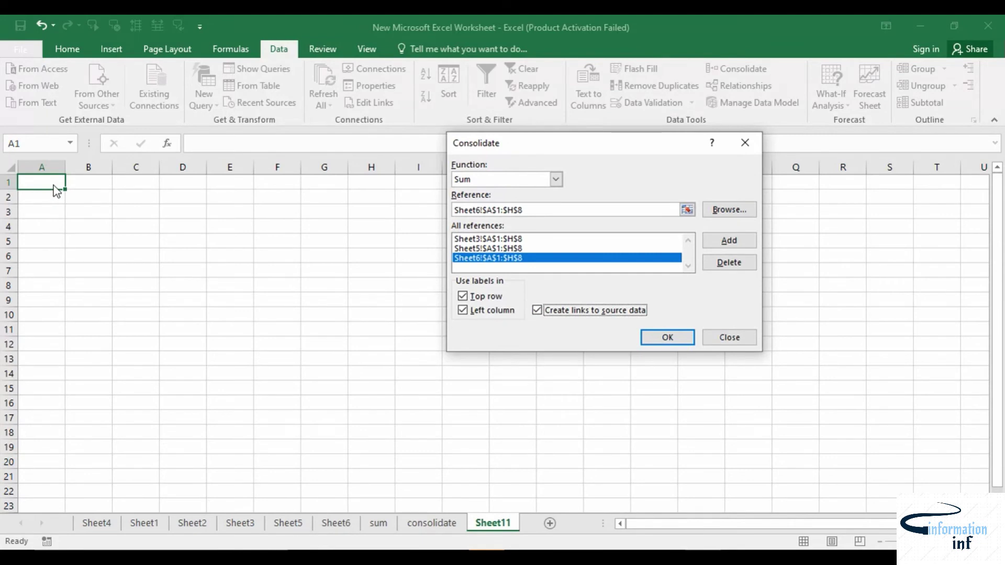
left_click(668, 337)
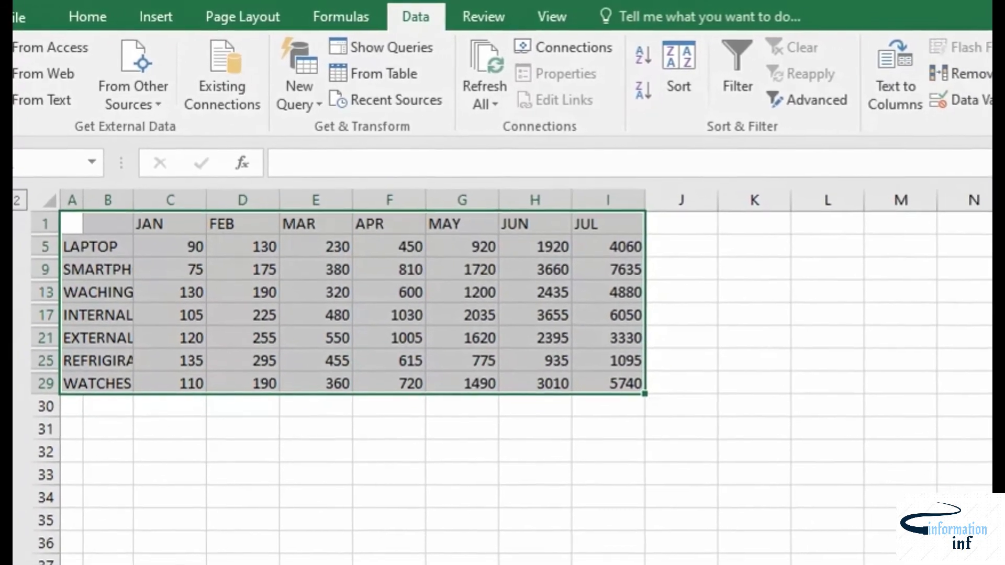
Fill the consolidated LAPTOP row with green and widen column B to fit the product names
left_click(347, 552)
left_click_drag(68, 241, 604, 251)
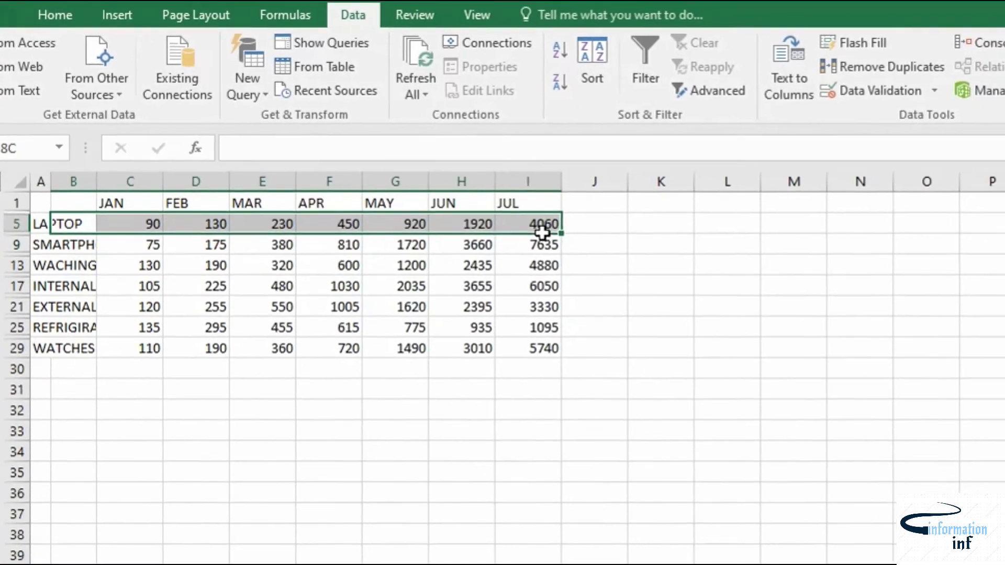
left_click(265, 309)
left_click_drag(79, 230, 487, 212)
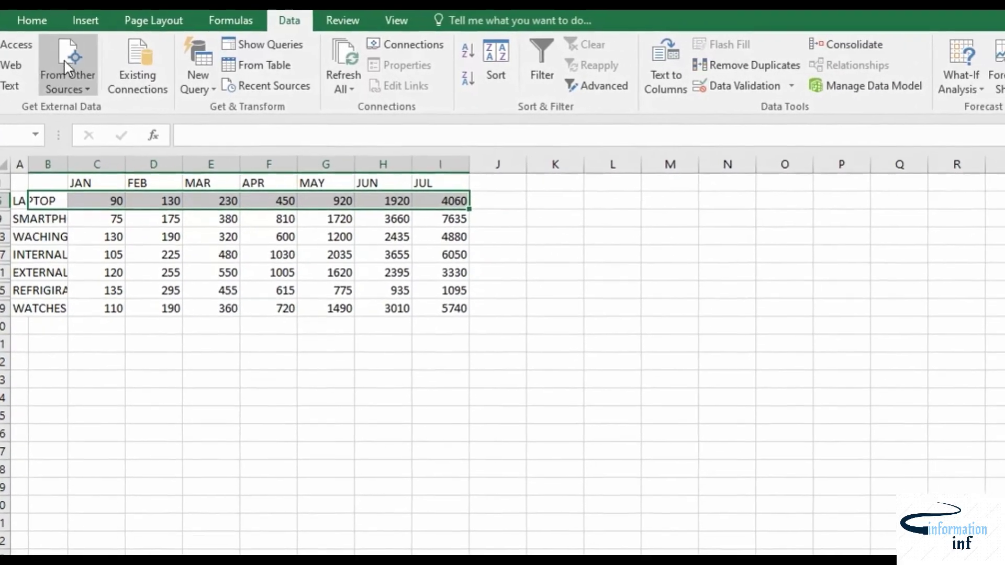
left_click(38, 19)
left_click(214, 79)
left_click_drag(52, 217, 399, 213)
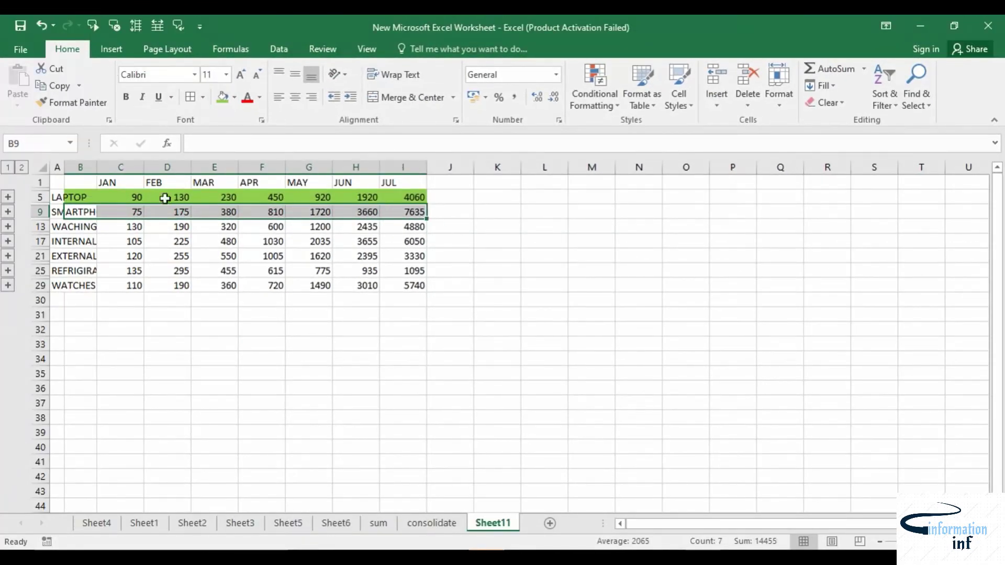
double_click(97, 167)
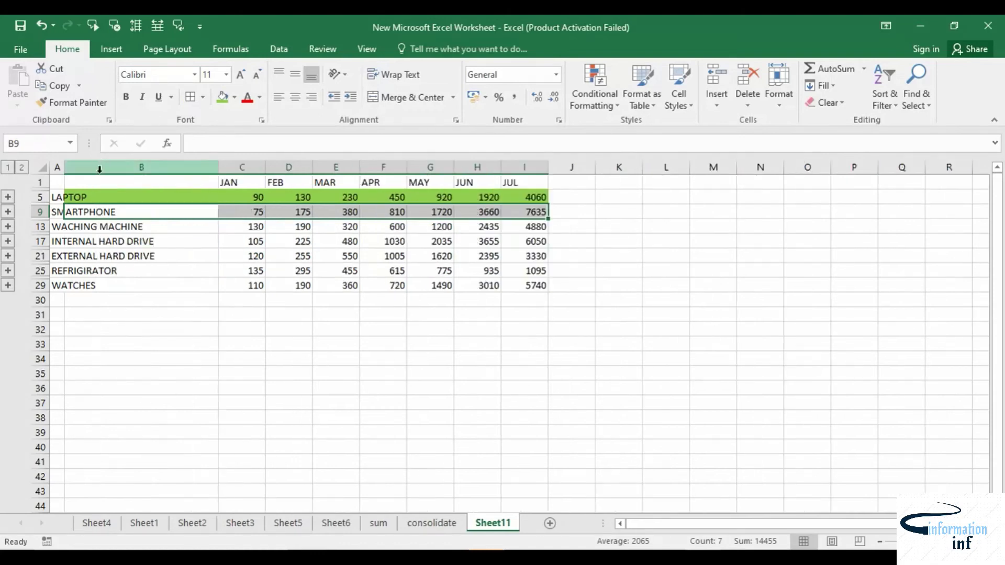
Fill the consolidated WATCHES and WACHING MACHINE rows with green
left_click_drag(118, 281, 514, 283)
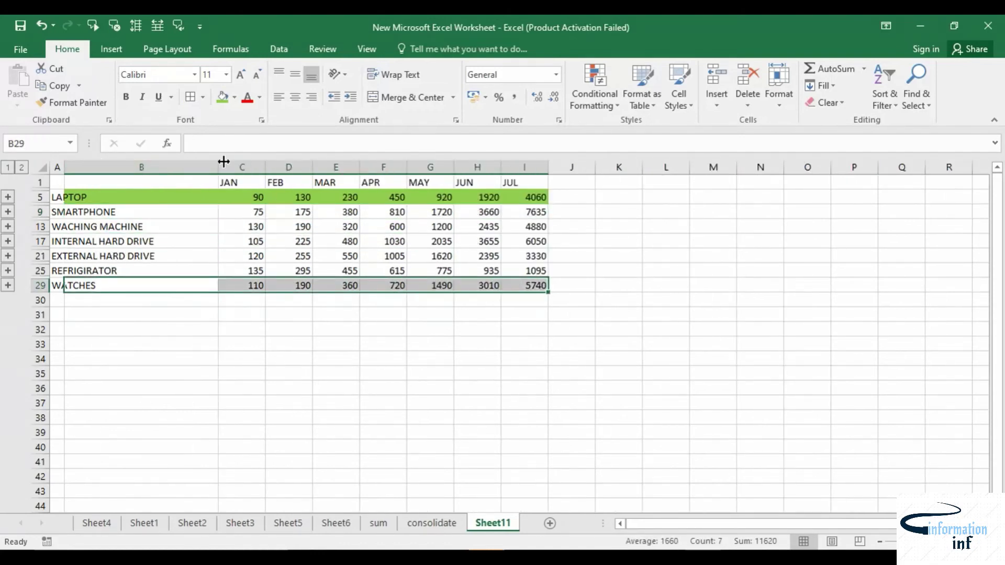
left_click(222, 97)
left_click(382, 343)
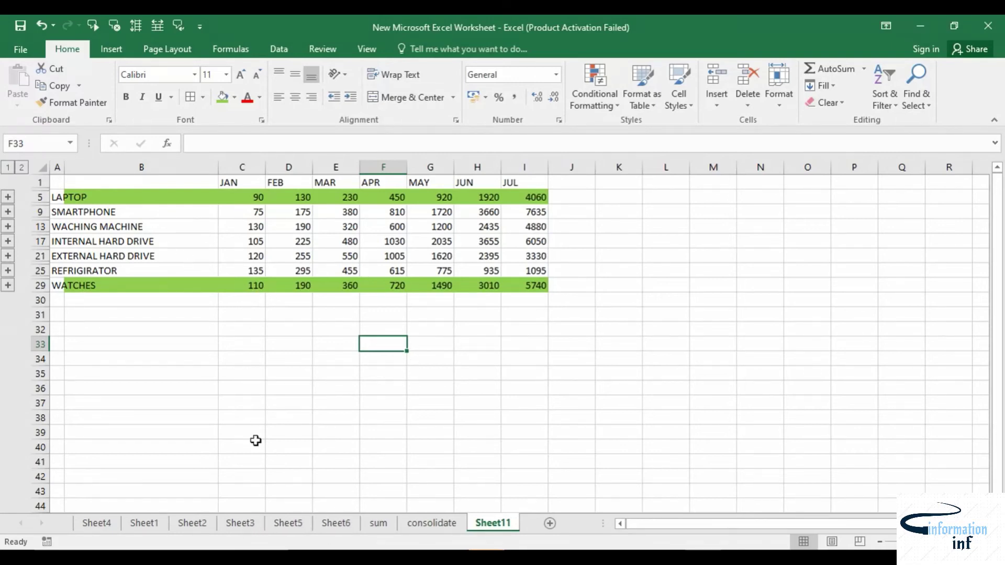
left_click_drag(118, 226, 545, 231)
left_click(222, 97)
left_click(231, 391)
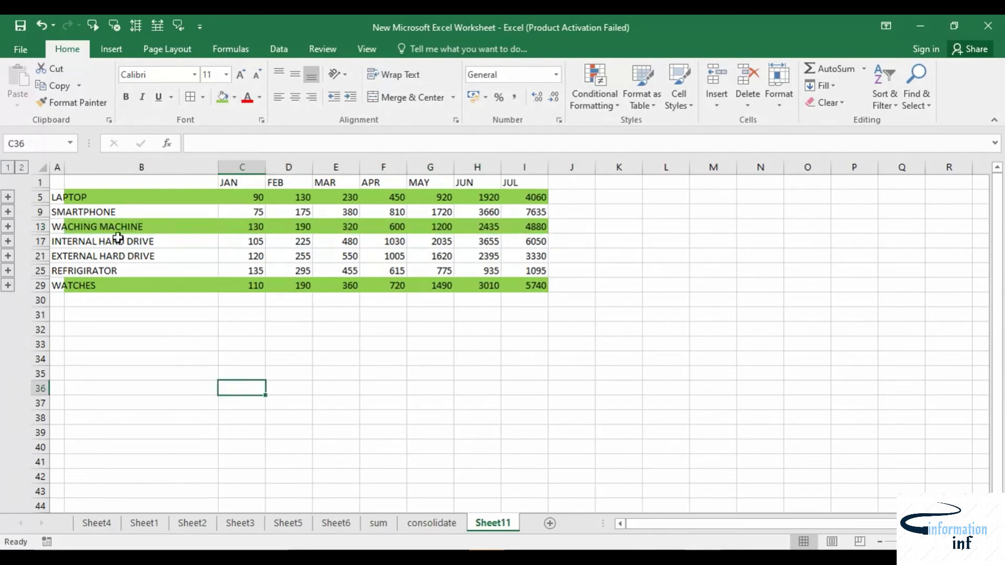
Look through the source tables in Sheet3, Sheet5 and Sheet6, and set the LAPTOP value for JAN in Sheet3 to 30
left_click(239, 525)
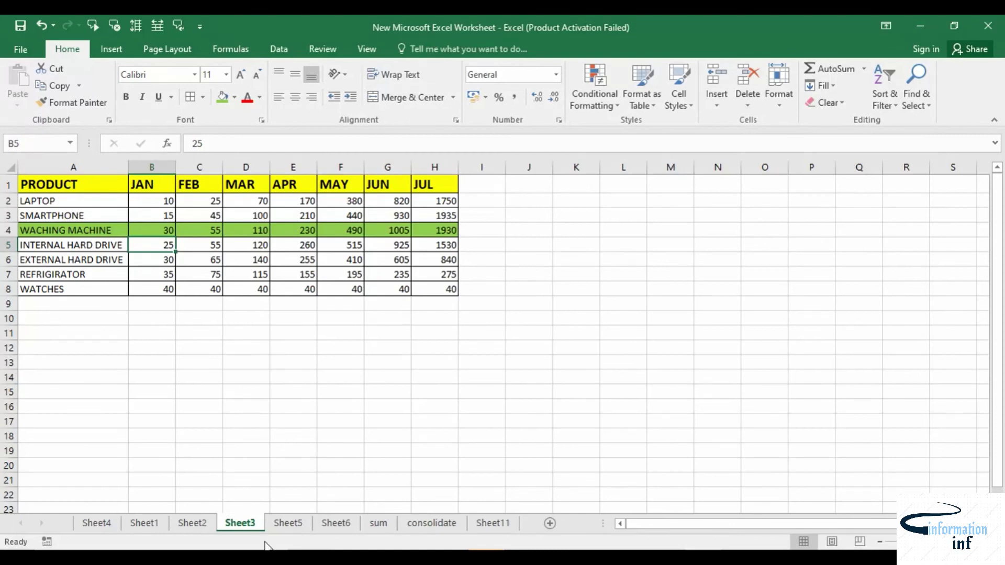
left_click(287, 524)
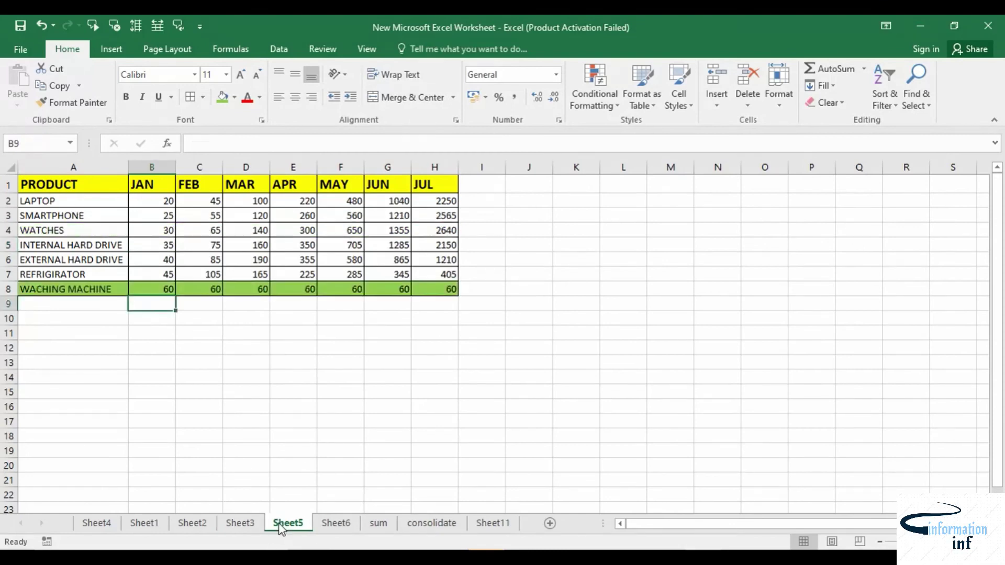
left_click(335, 524)
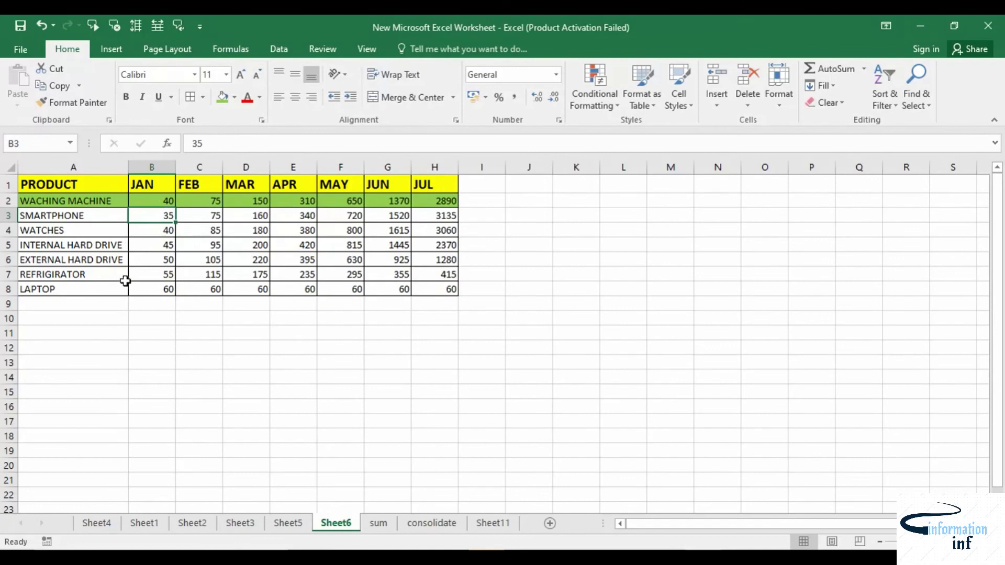
left_click(493, 524)
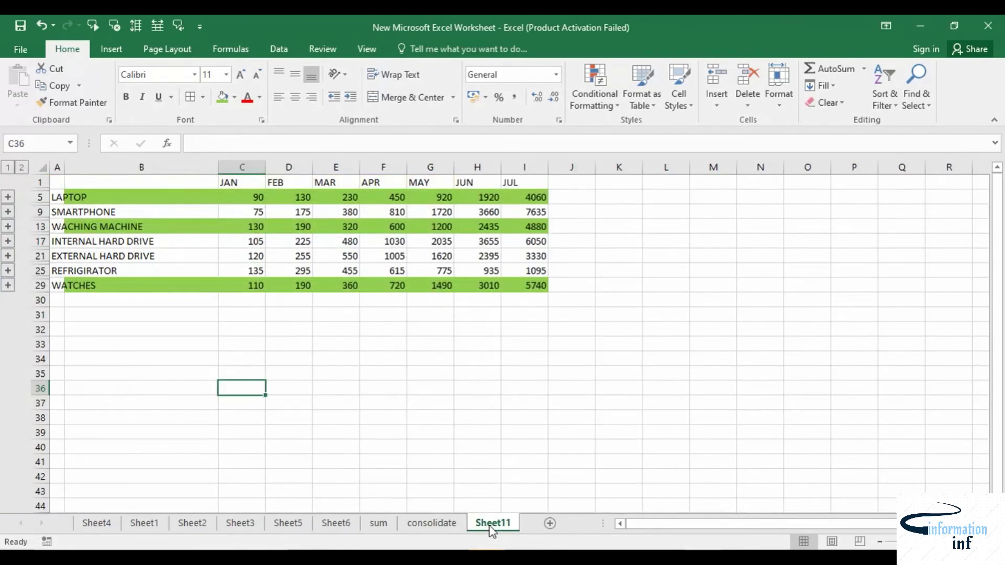
left_click(242, 524)
left_click(151, 206)
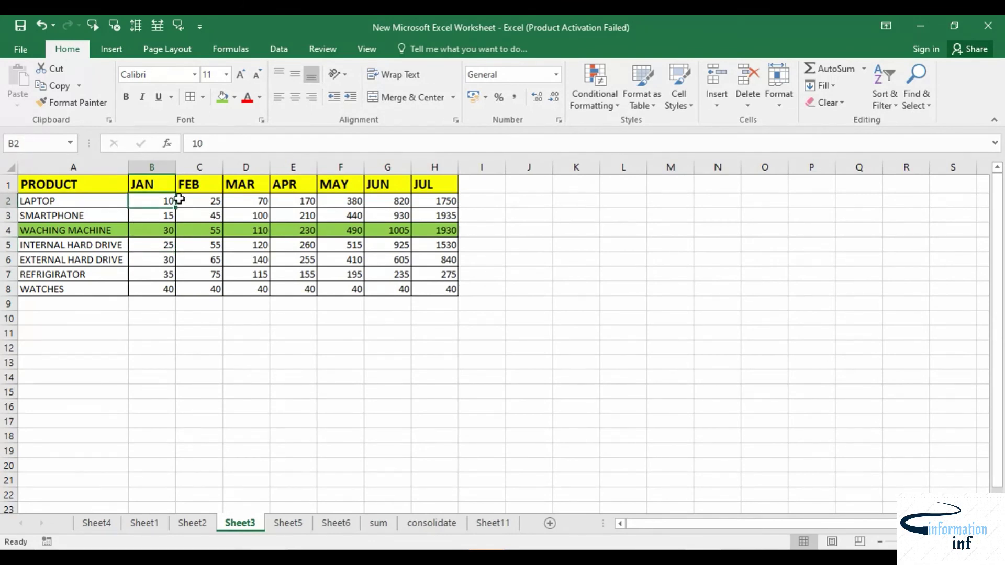
type("30")
key("Return")
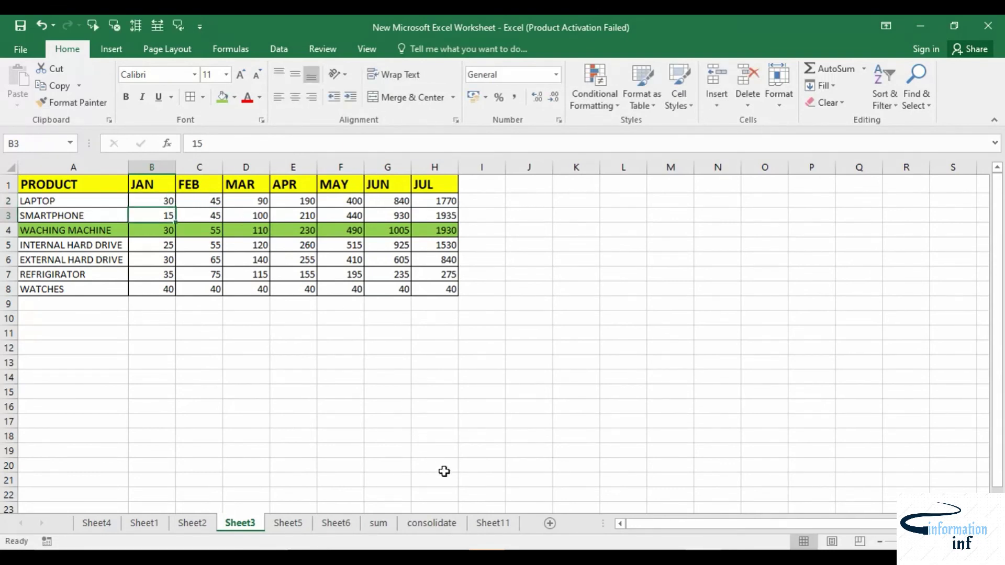
Check the linked totals in Sheet11 and review the consolidation's references and link setting against the Sheet5 source table
left_click(492, 522)
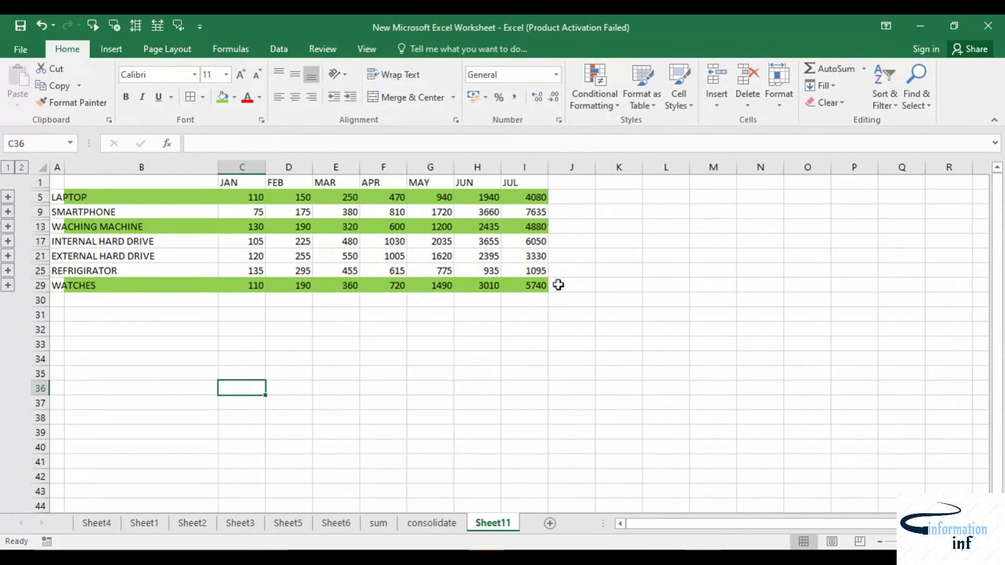
left_click(291, 50)
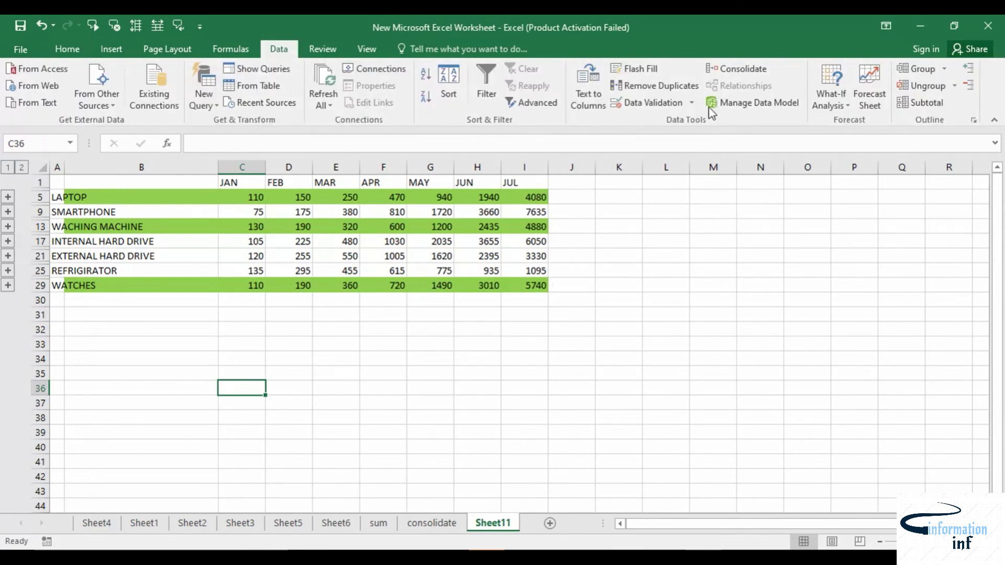
left_click(740, 69)
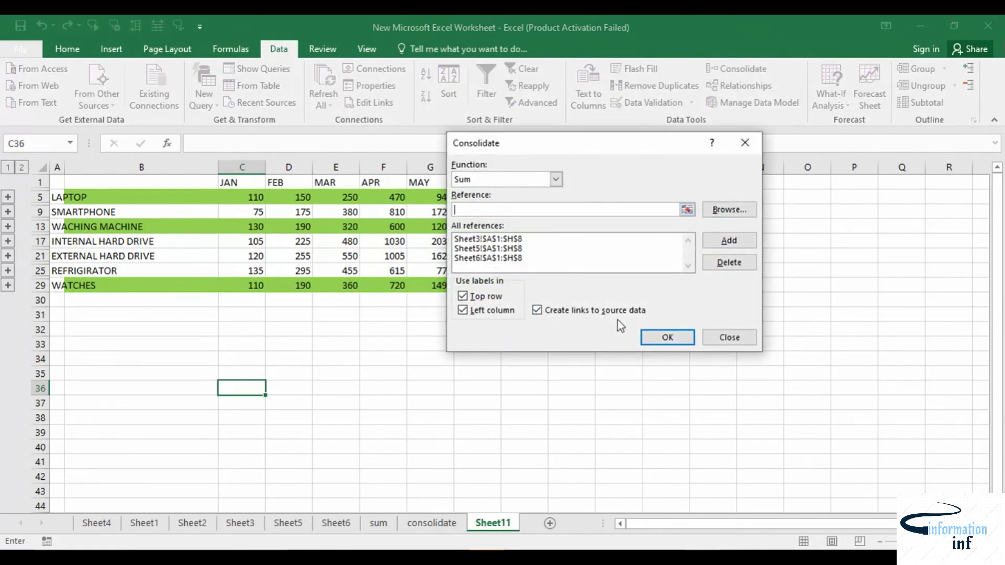
left_click(744, 145)
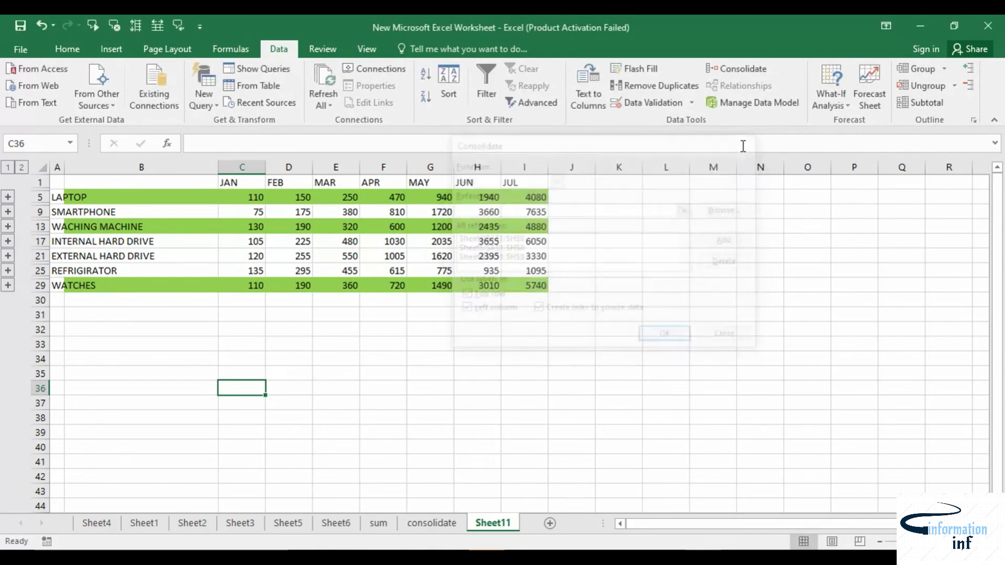
left_click(288, 524)
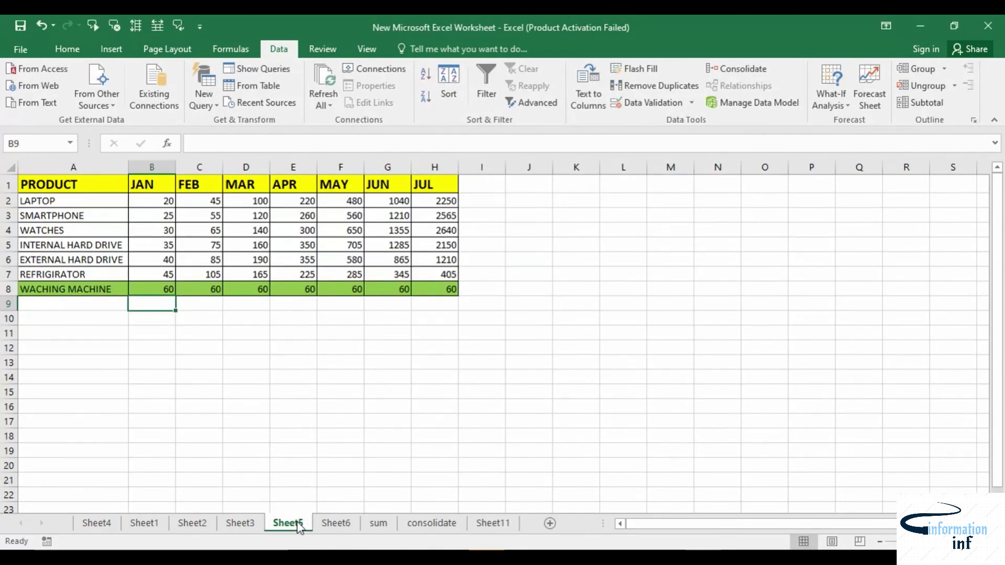
left_click(492, 524)
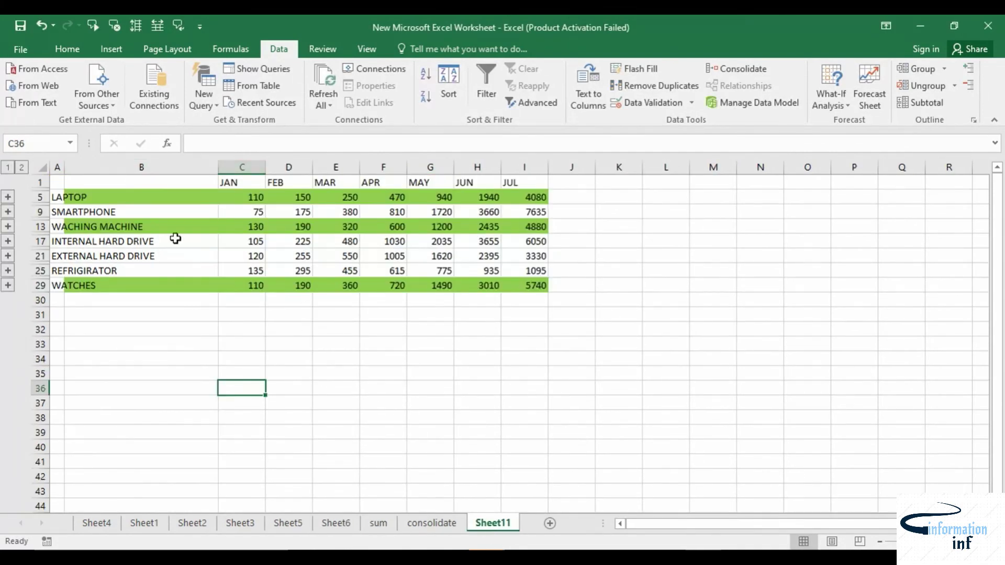
Set the WACHING MACHINE value for JAN in the Sheet5 source table to 90
left_click(295, 523)
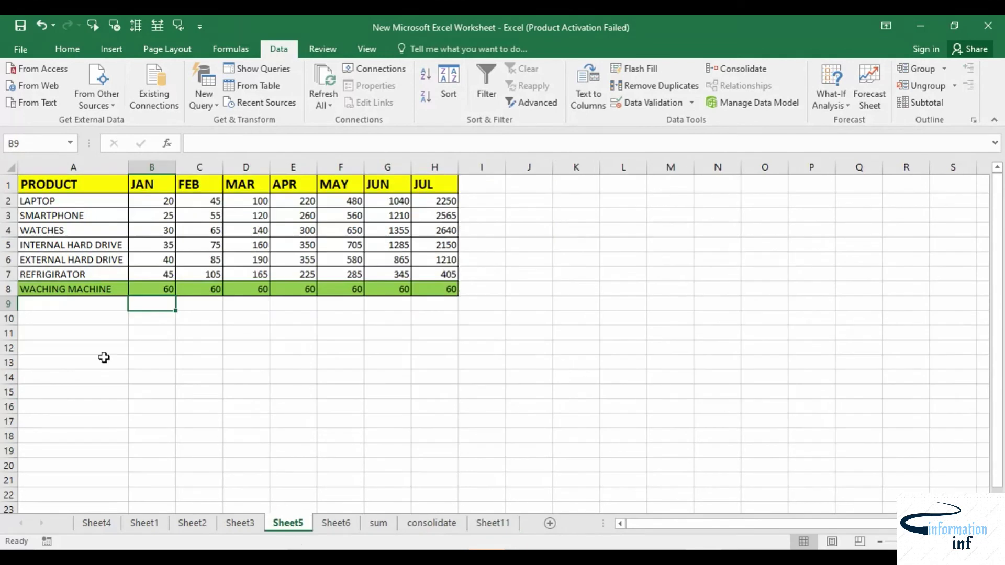
left_click(153, 289)
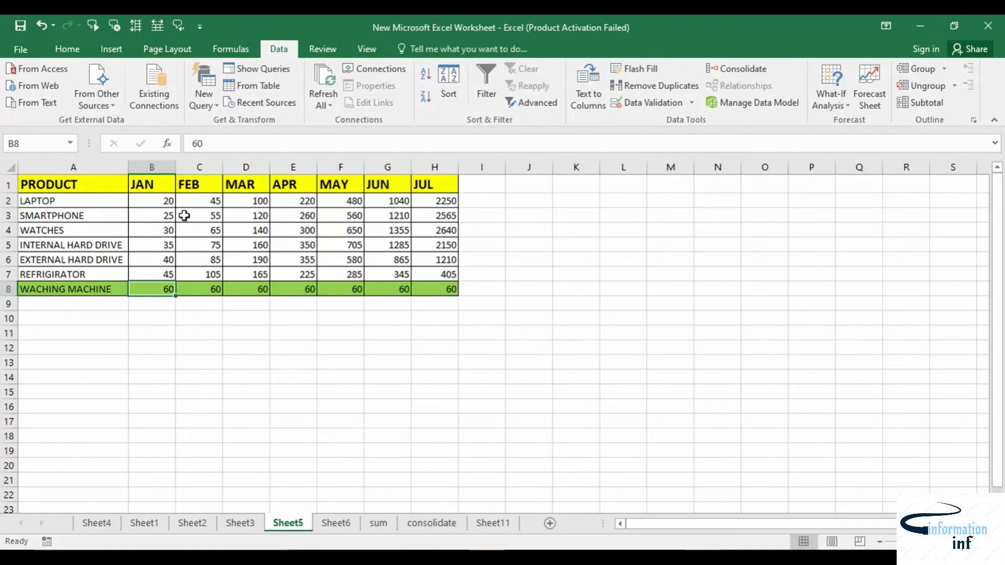
type("90")
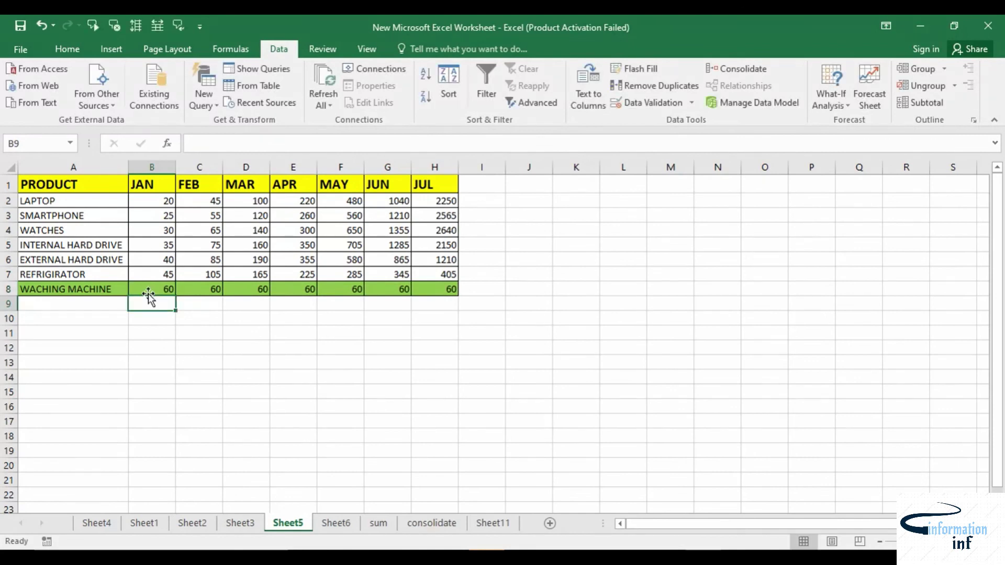
left_click(493, 523)
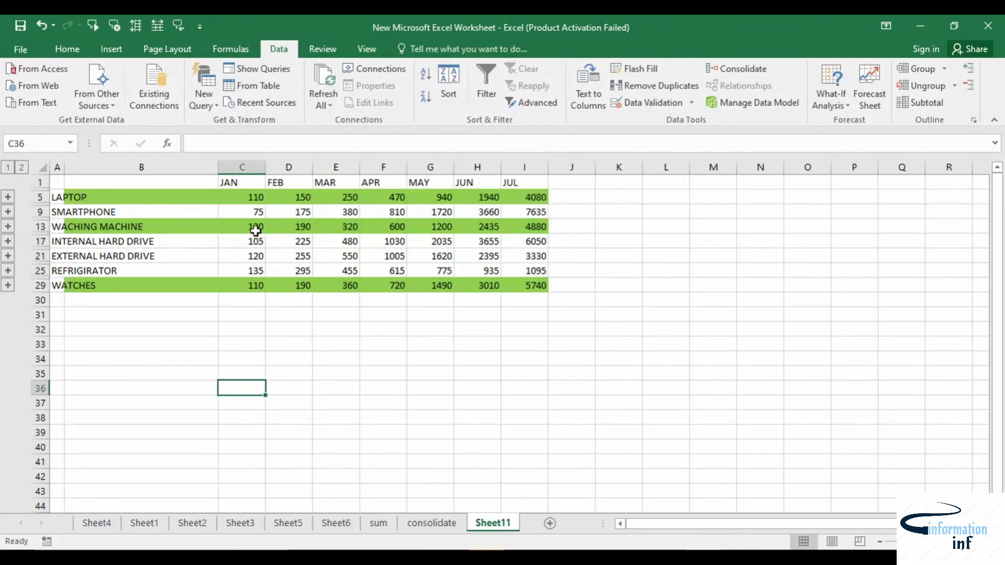
left_click(304, 523)
left_click(141, 289)
type("90")
key("Return")
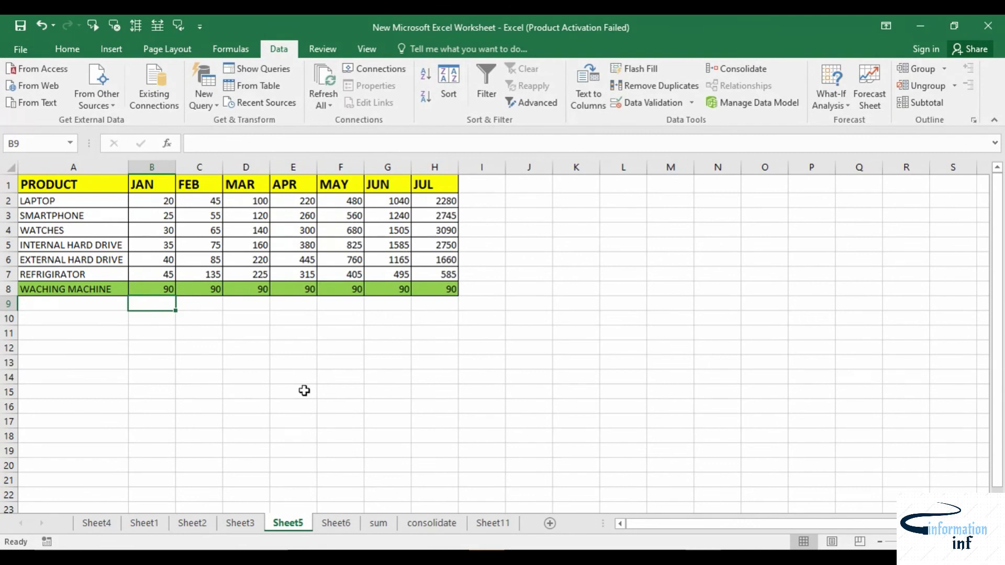
Check the WACHING MACHINE total for JAN in Sheet11 and inspect the linked detail rows behind LAPTOP and WACHING MACHINE
left_click(500, 524)
left_click(258, 231)
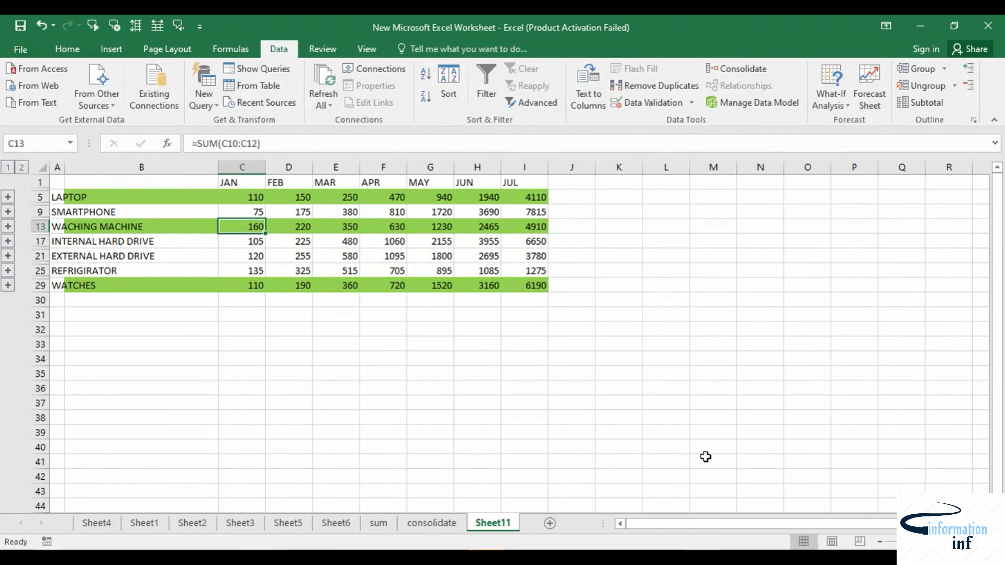
left_click(7, 197)
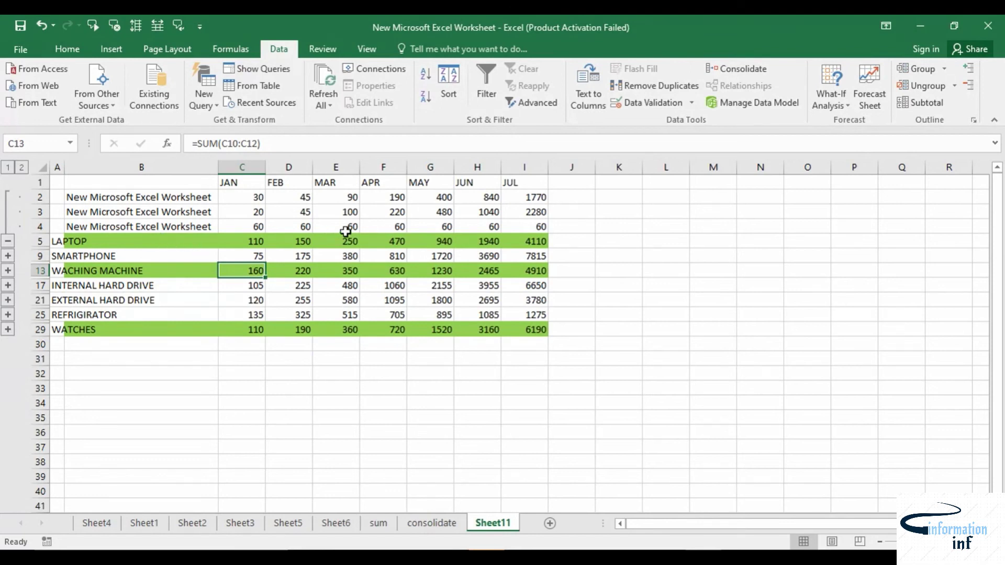
left_click(8, 240)
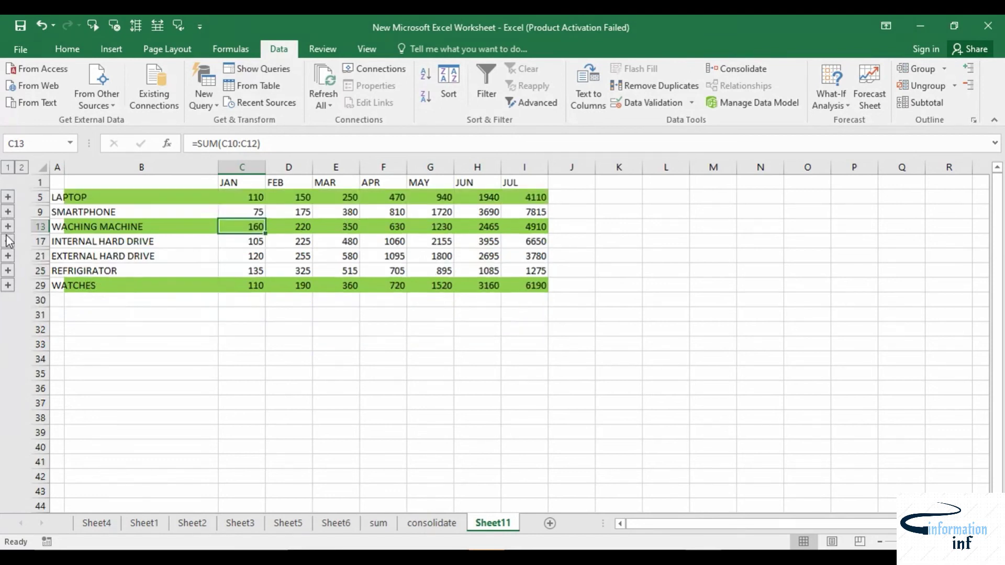
left_click(8, 228)
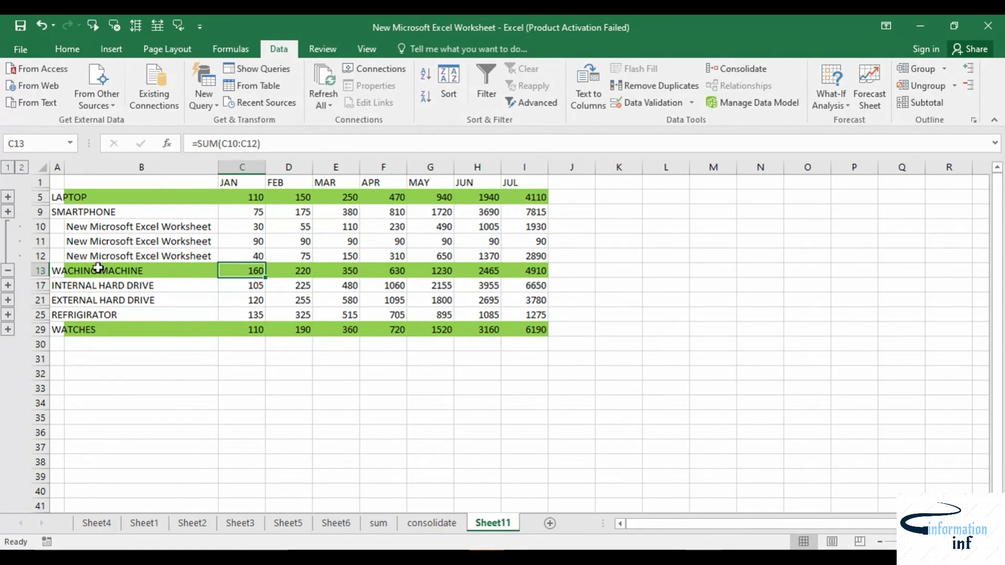
Compare the WACHING MACHINE values in Sheet3, Sheet5 and Sheet6 with its JAN detail values in Sheet11, and collapse the detail rows
left_click(212, 523)
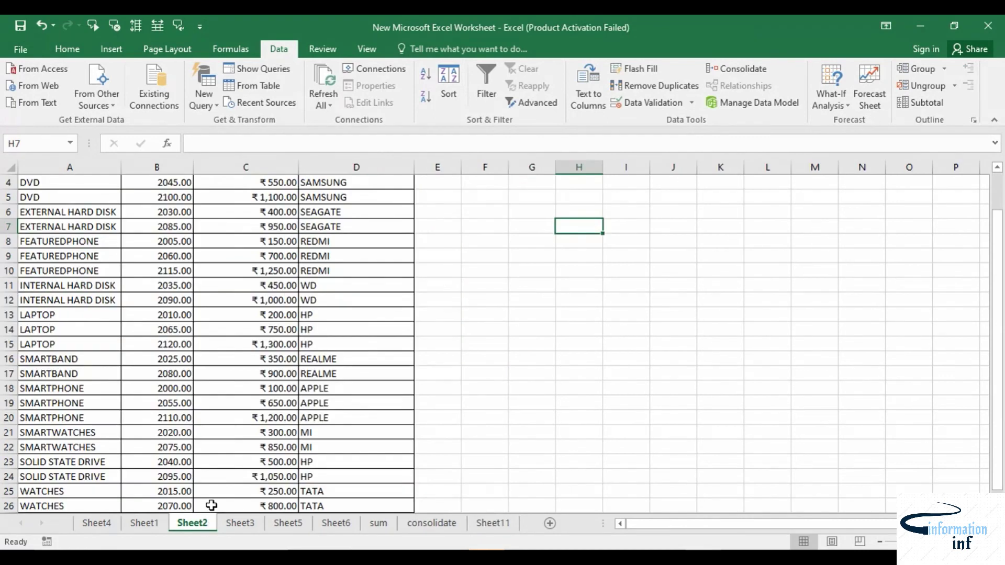
left_click(233, 523)
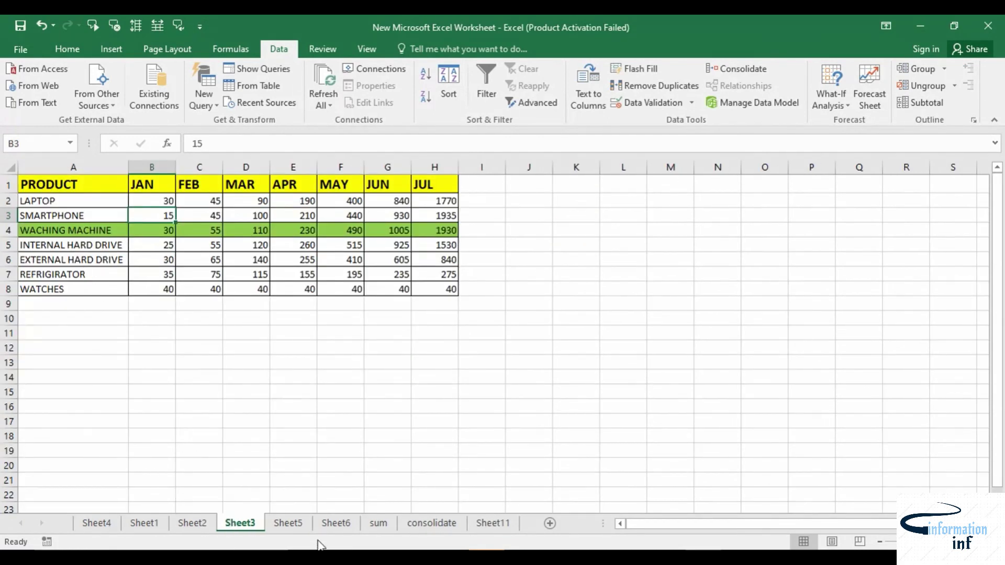
left_click(288, 523)
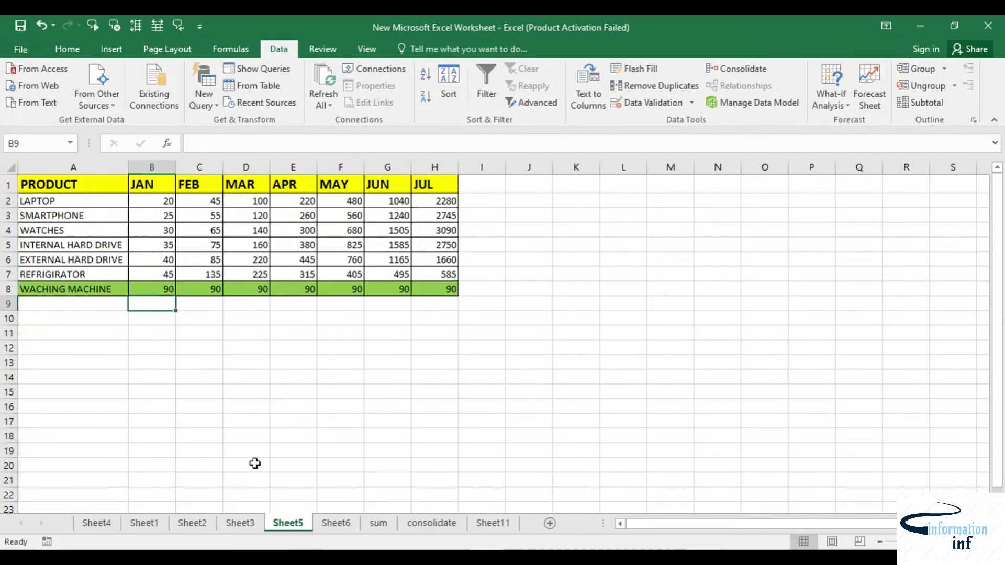
left_click(336, 523)
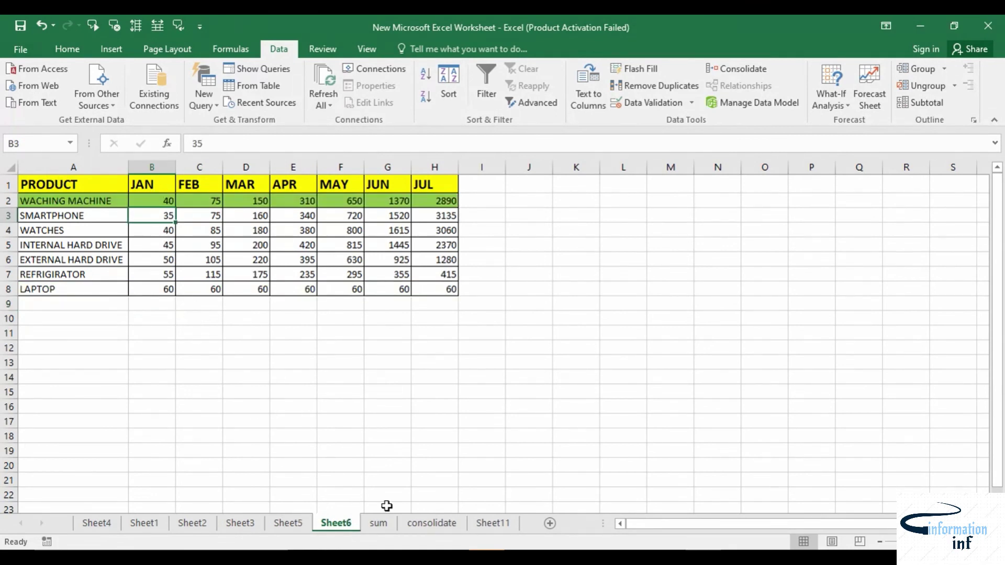
left_click(493, 523)
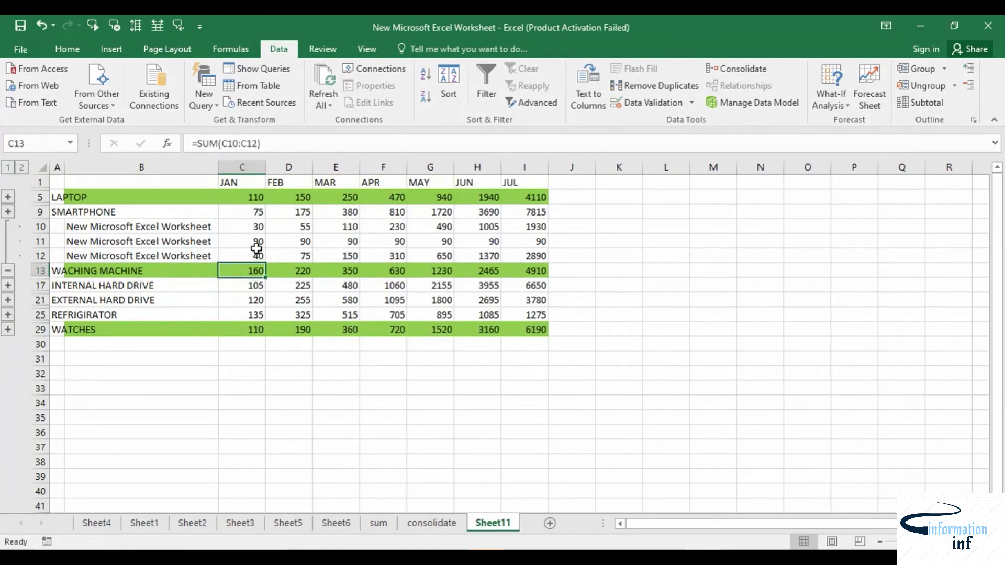
left_click_drag(255, 230, 257, 255)
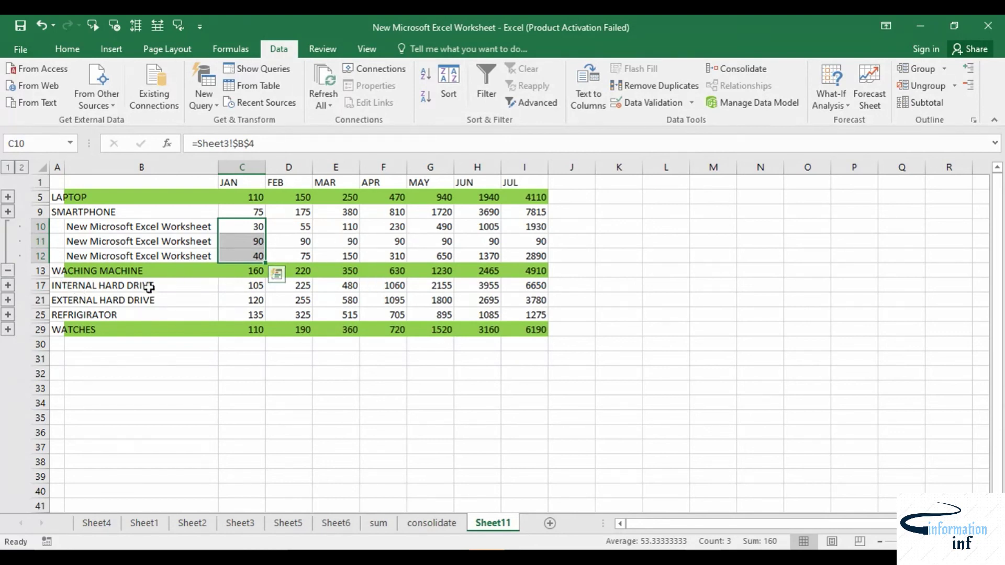
left_click(8, 271)
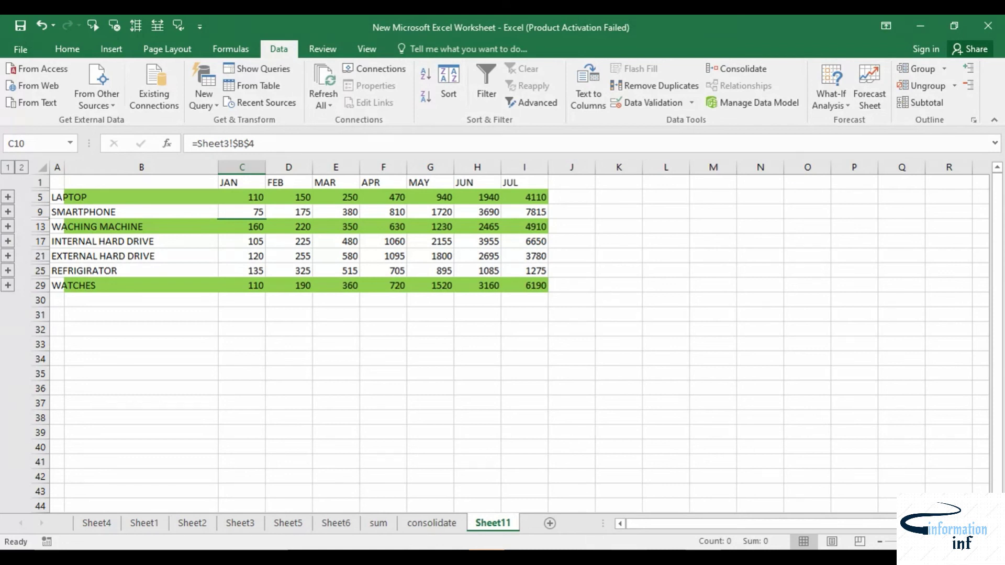
key("alt+Tab")
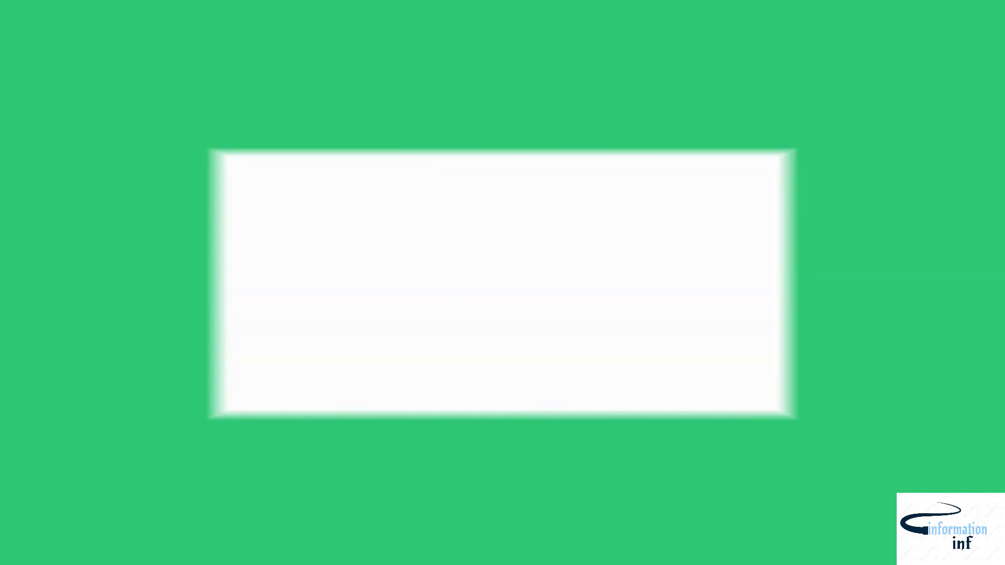